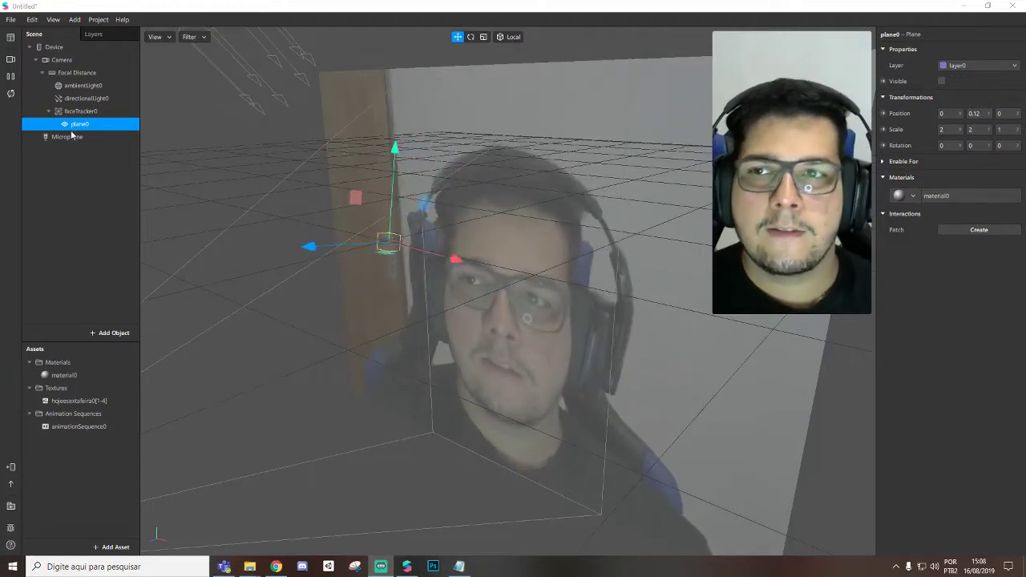
# - Add a particle system as a child of faceTracker0
pyautogui.click(84, 111)
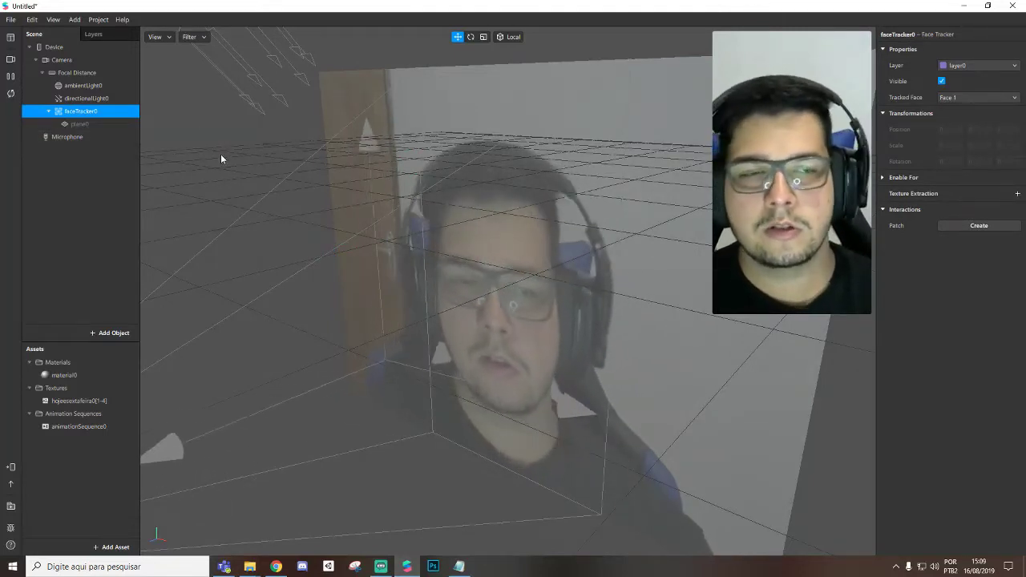
pyautogui.rightClick(89, 114)
pyautogui.moveTo(128, 121)
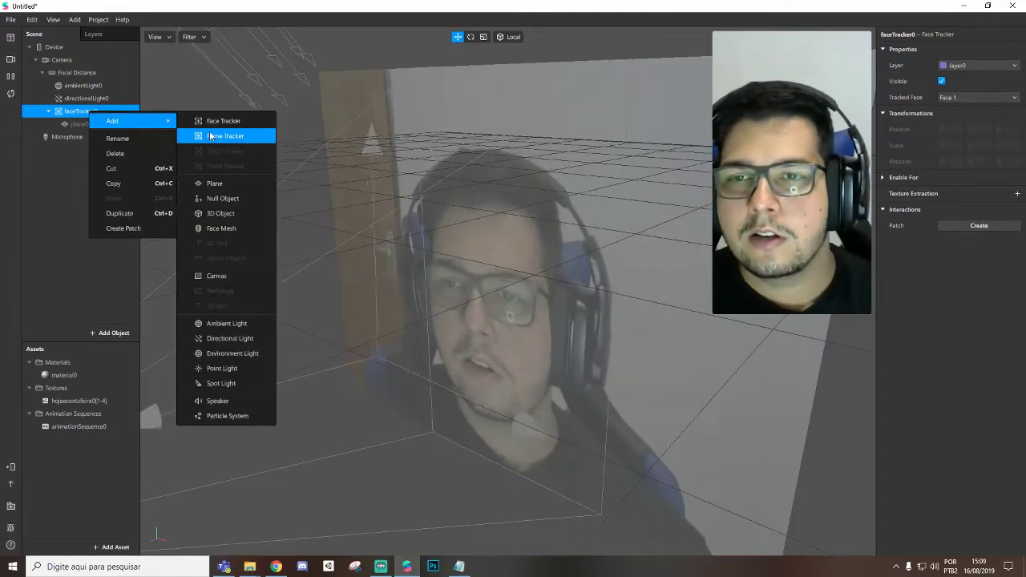
pyautogui.click(238, 416)
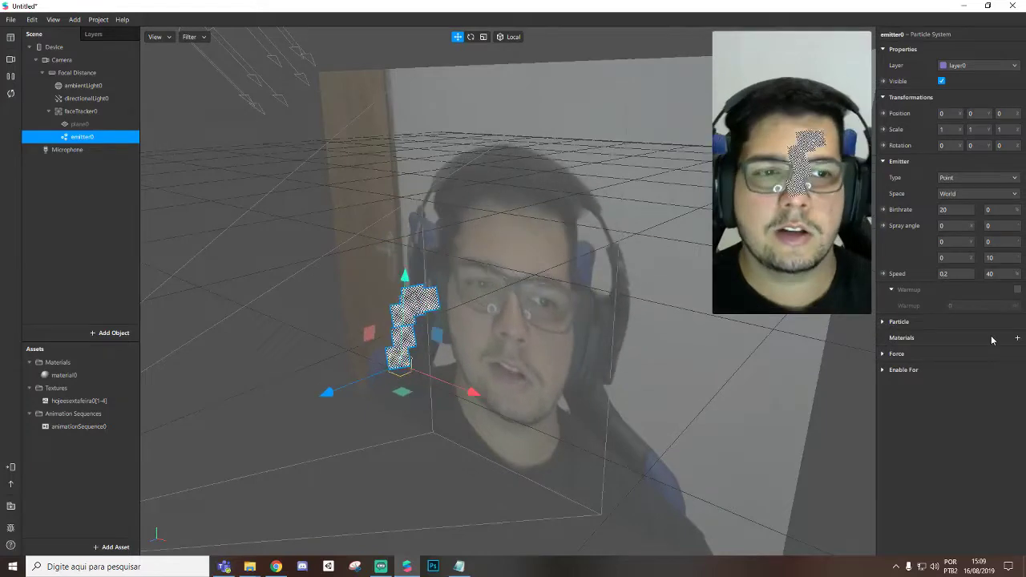
# - Create a new material for the particle emitter and rename it materialemissor
pyautogui.click(1017, 340)
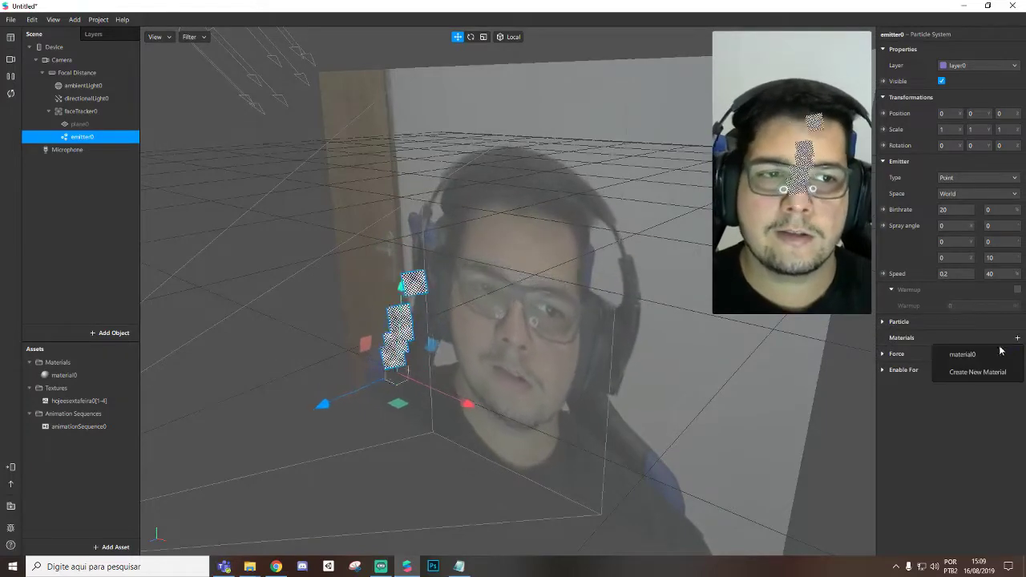
pyautogui.click(977, 373)
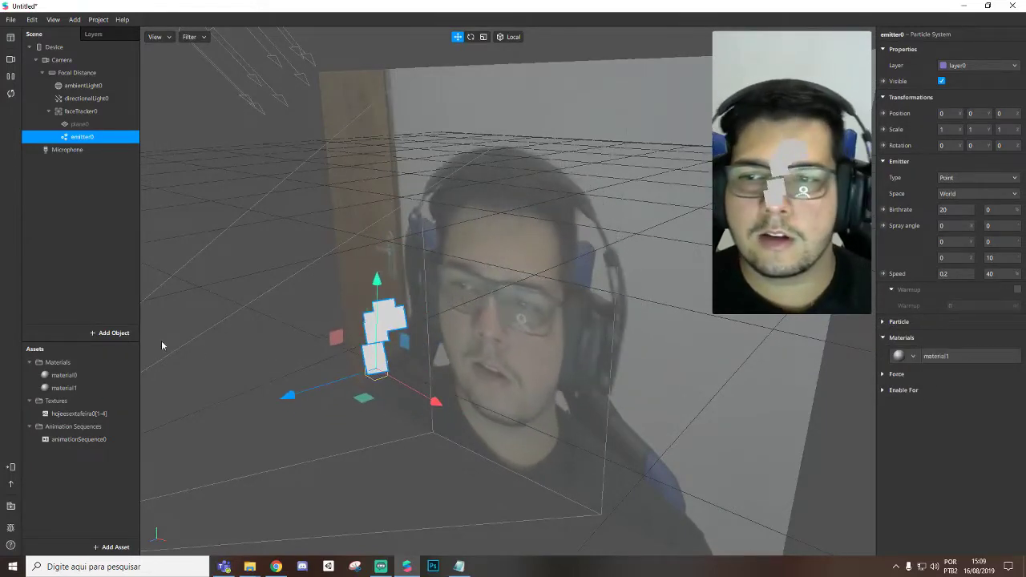
pyautogui.rightClick(76, 389)
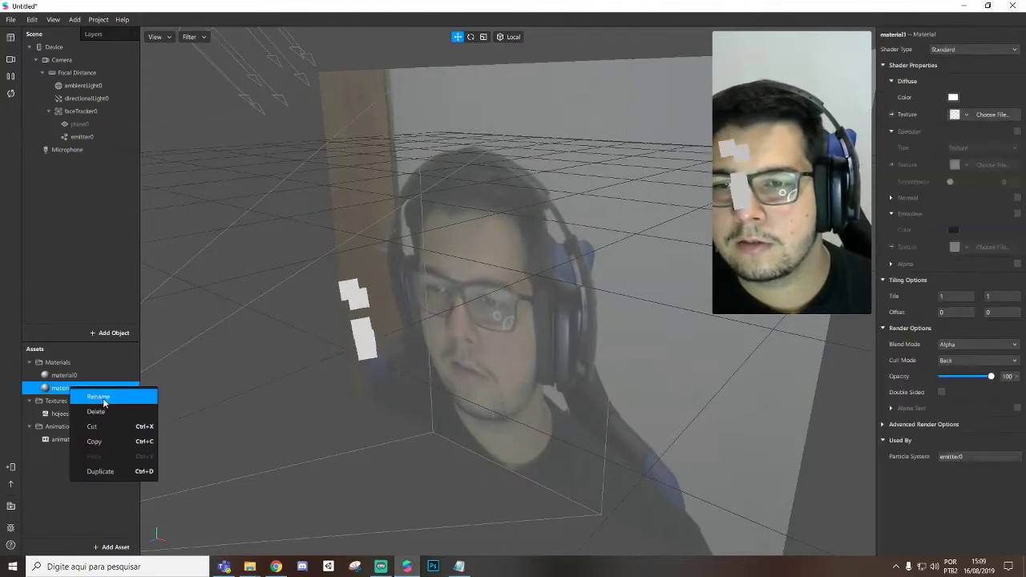
pyautogui.click(100, 396)
pyautogui.write('marte')
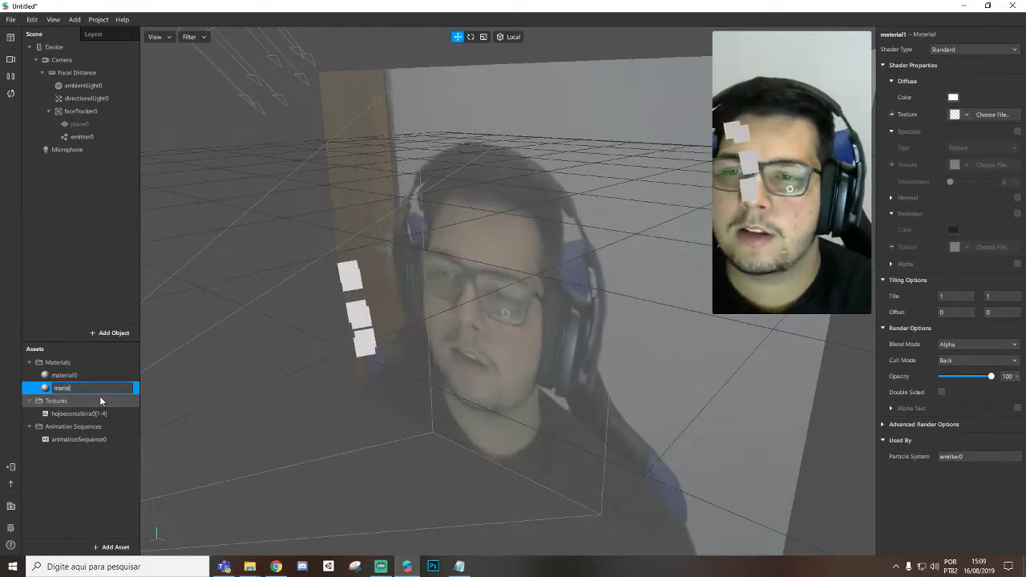
pyautogui.press('BackSpace')
pyautogui.press('BackSpace')
pyautogui.press('BackSpace')
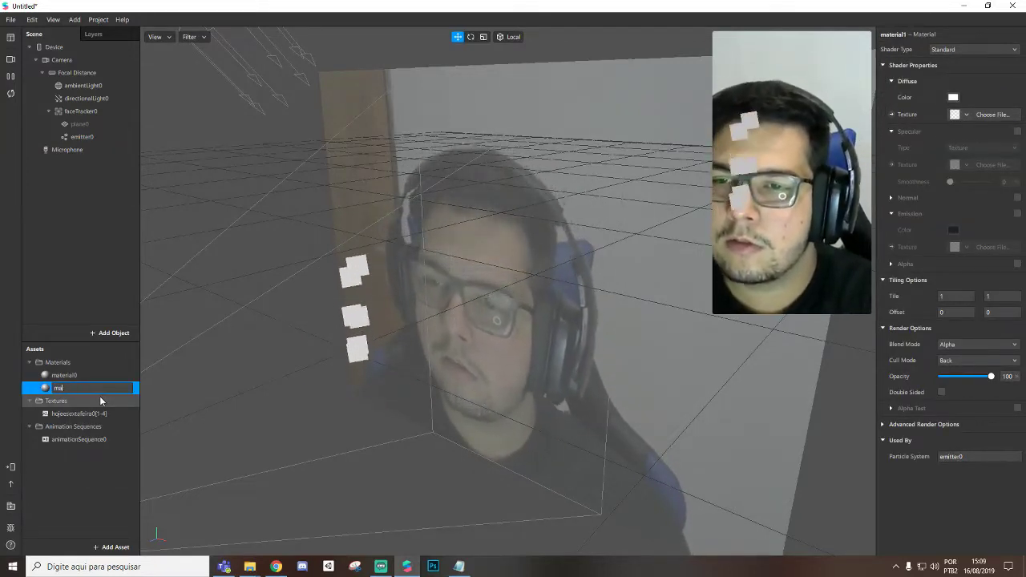
pyautogui.write('terialsmissor')
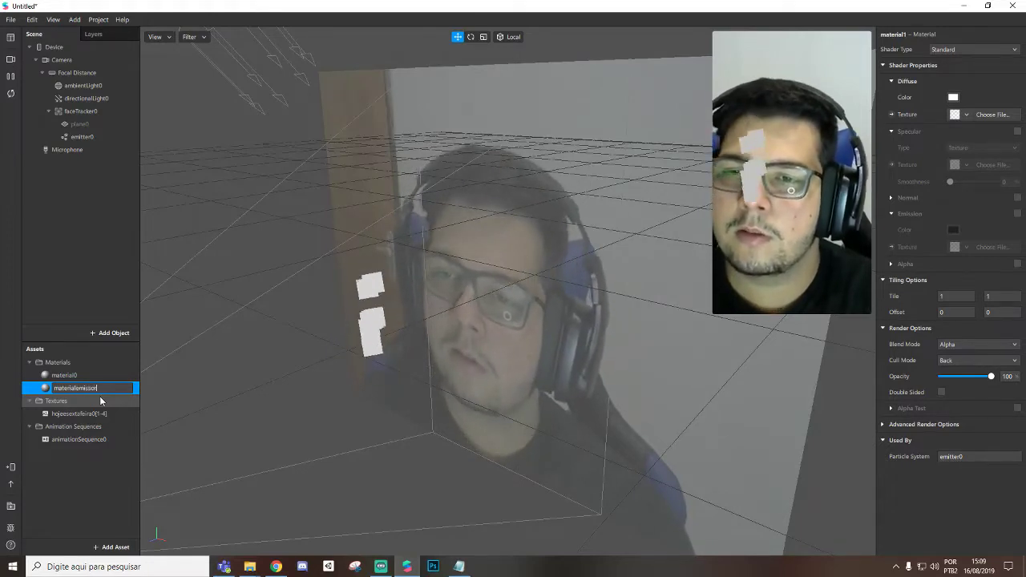
pyautogui.press('Return')
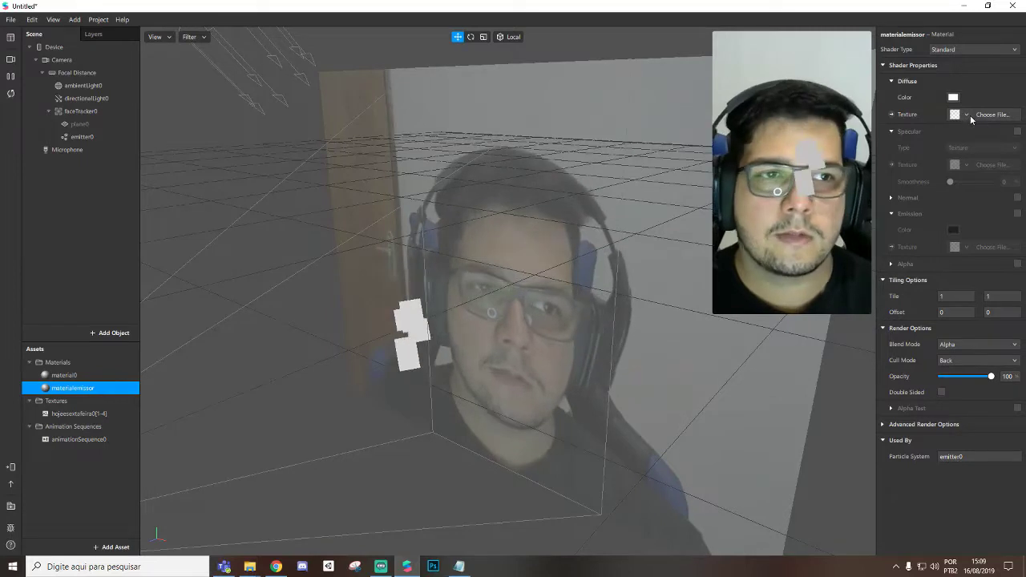
# - Import the Yellow_Star image from the Aulas folder into the project's assets
pyautogui.click(965, 116)
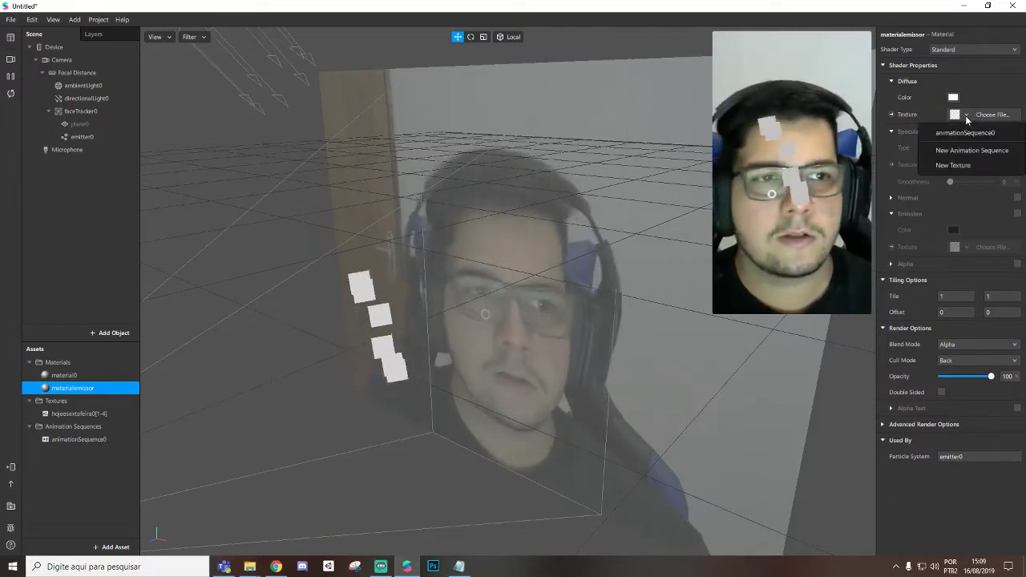
pyautogui.hotkey('alt', 'Tab')
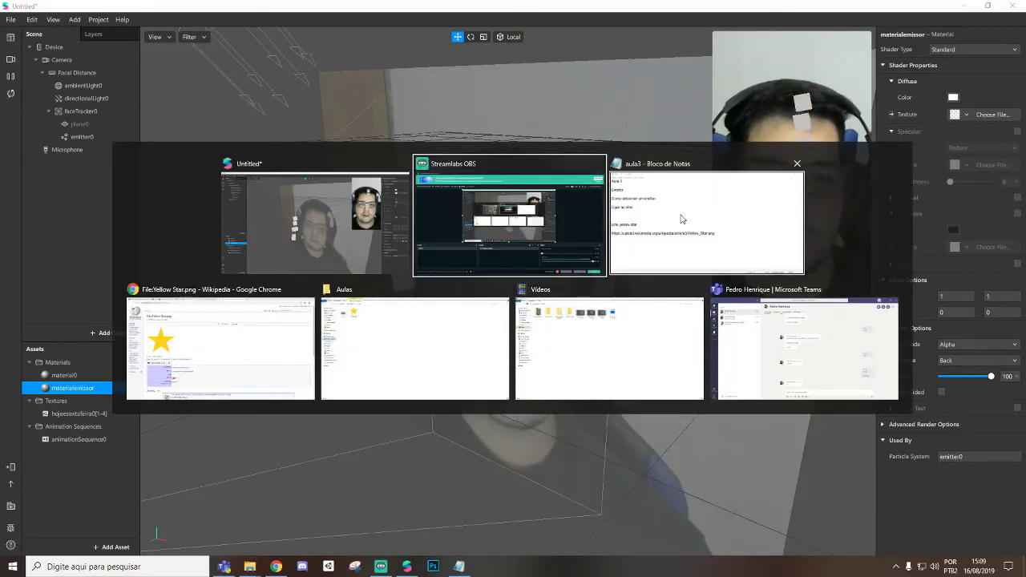
pyautogui.click(390, 353)
pyautogui.moveTo(178, 85); pyautogui.dragTo(77, 500)
pyautogui.hotkey('alt', 'Tab')
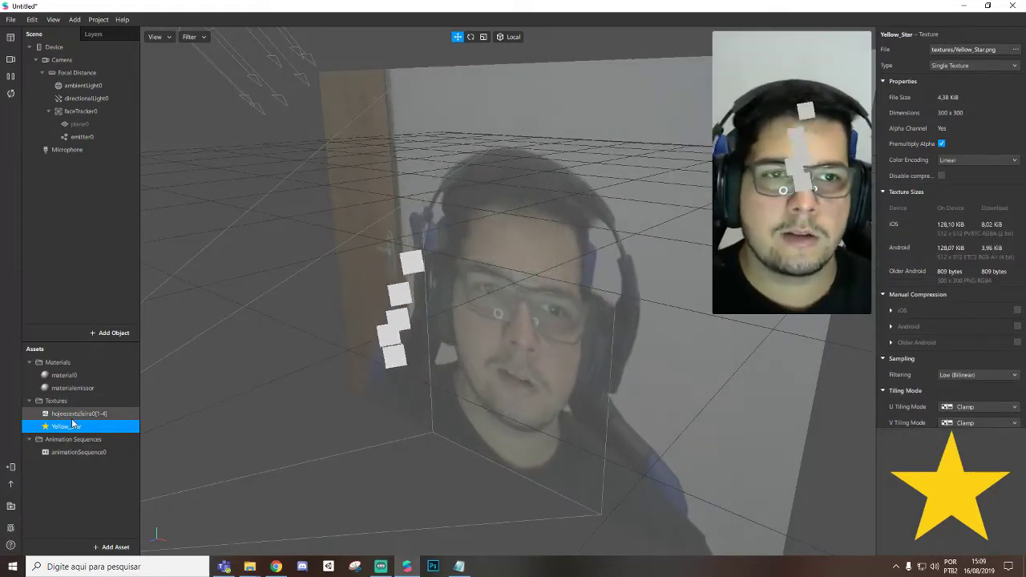
# - Assign the Yellow_Star texture to the diffuse channel of materialemissor
pyautogui.click(81, 389)
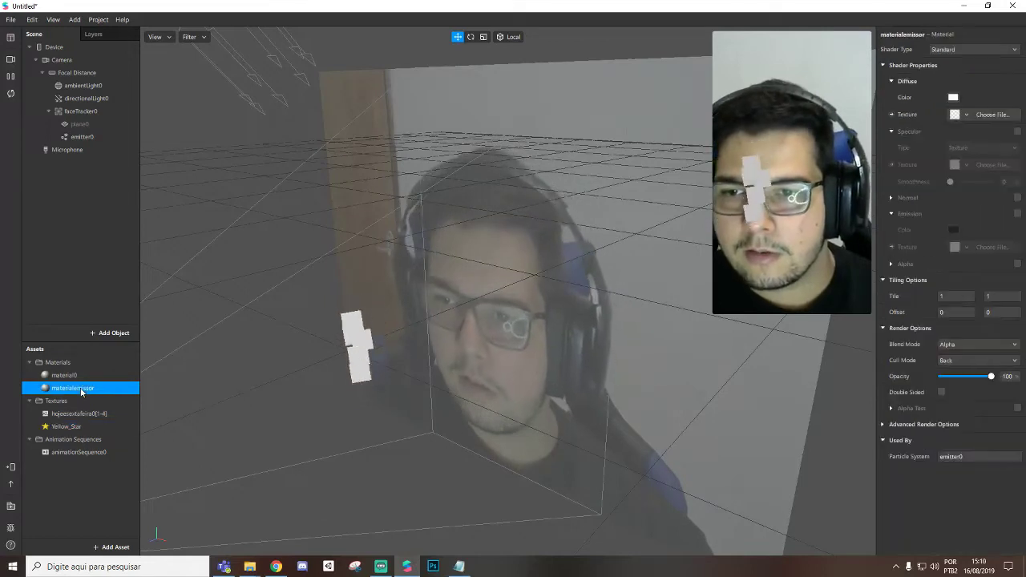
pyautogui.click(966, 114)
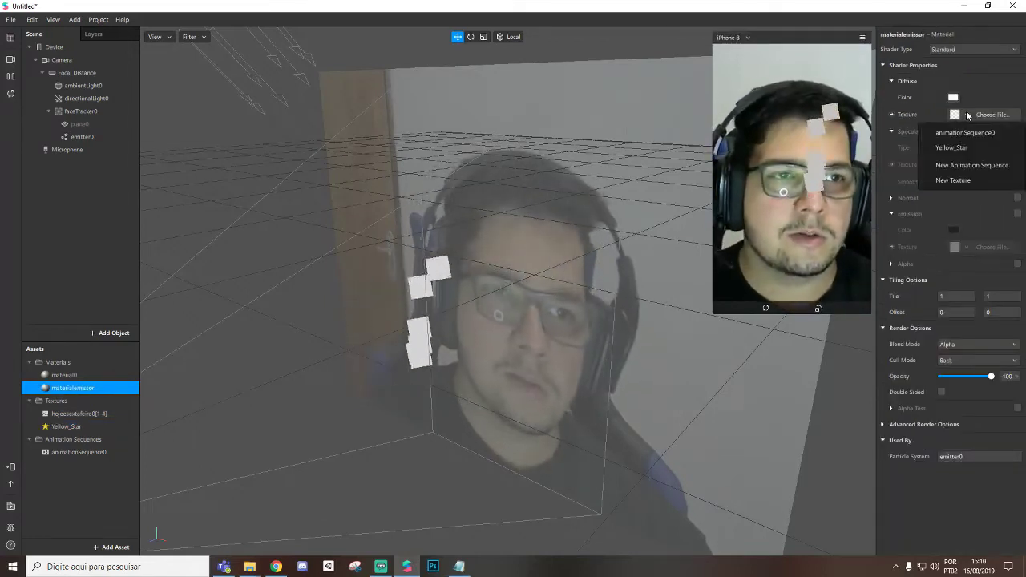
pyautogui.click(954, 148)
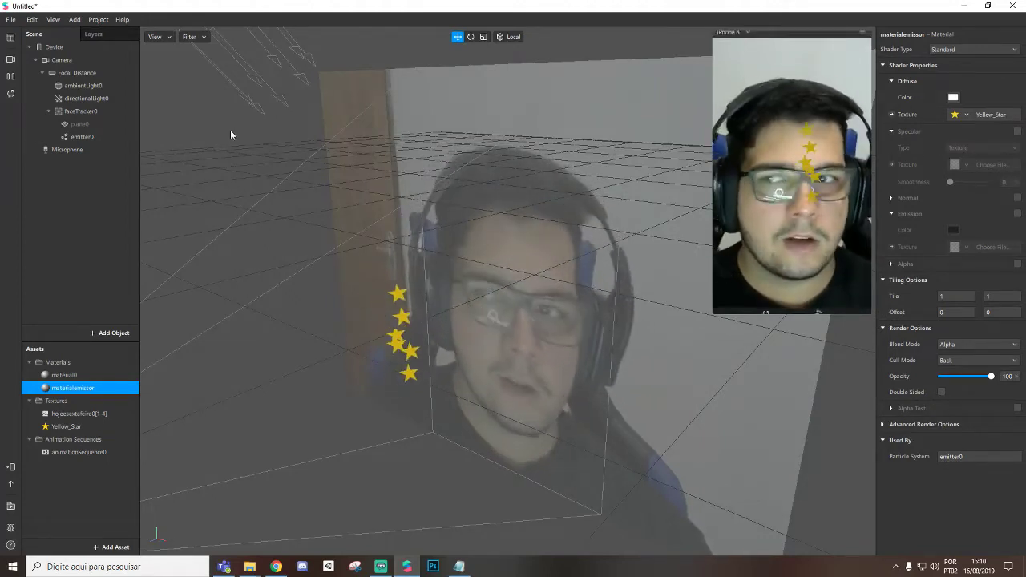
# - Set the Y position of emitter0 to -0,05 so the particles start at the mouth
pyautogui.click(82, 137)
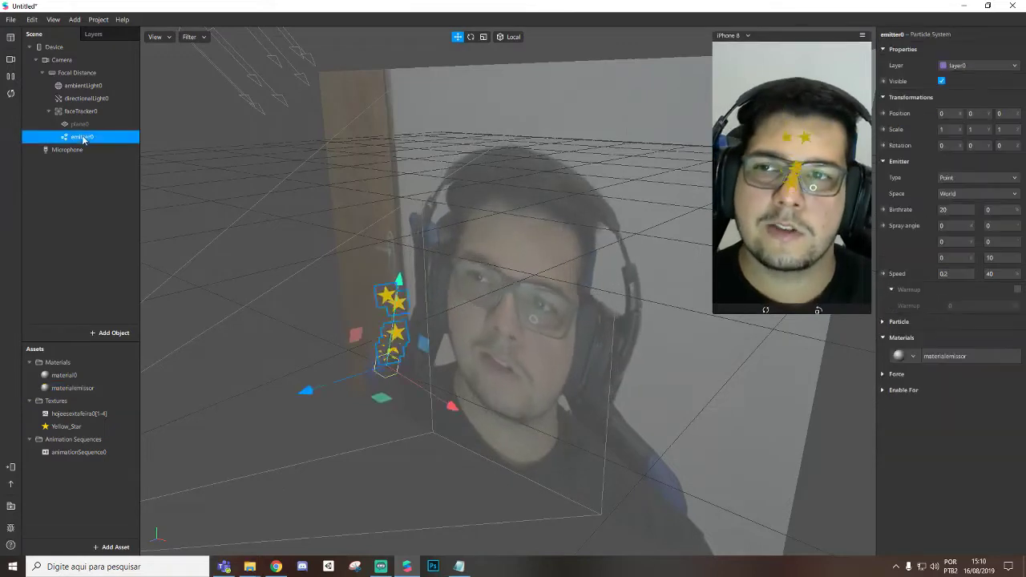
pyautogui.click(978, 113)
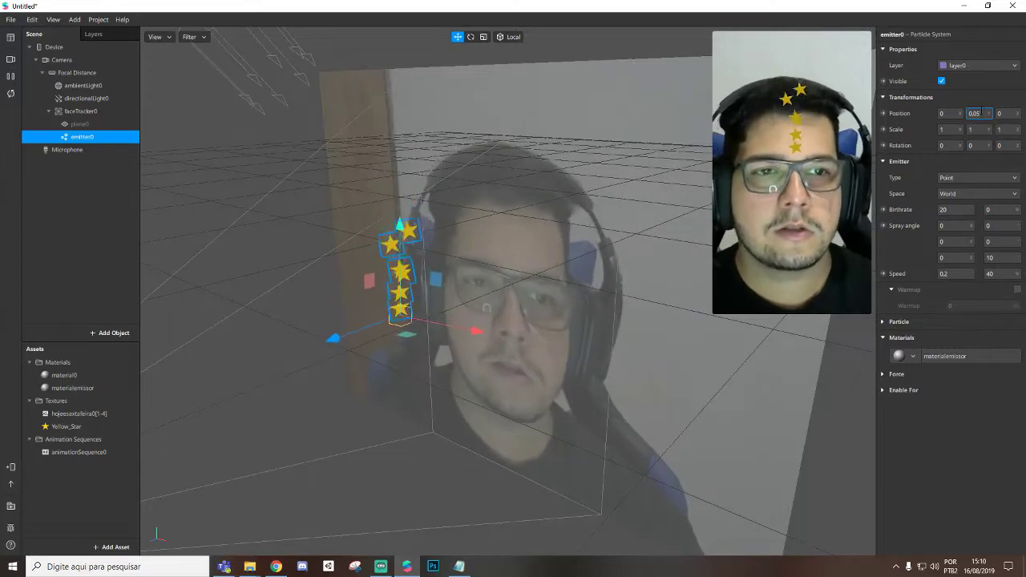
pyautogui.doubleClick(984, 113)
pyautogui.press('BackSpace')
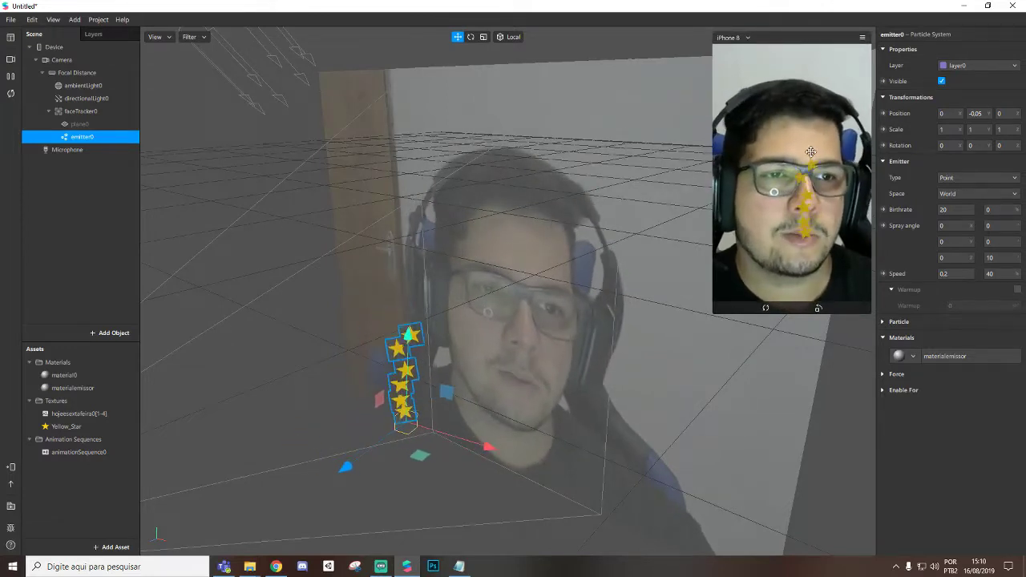
# - Try a particle scale of 0,1 on the emitter, then set it to 0,02
pyautogui.click(885, 321)
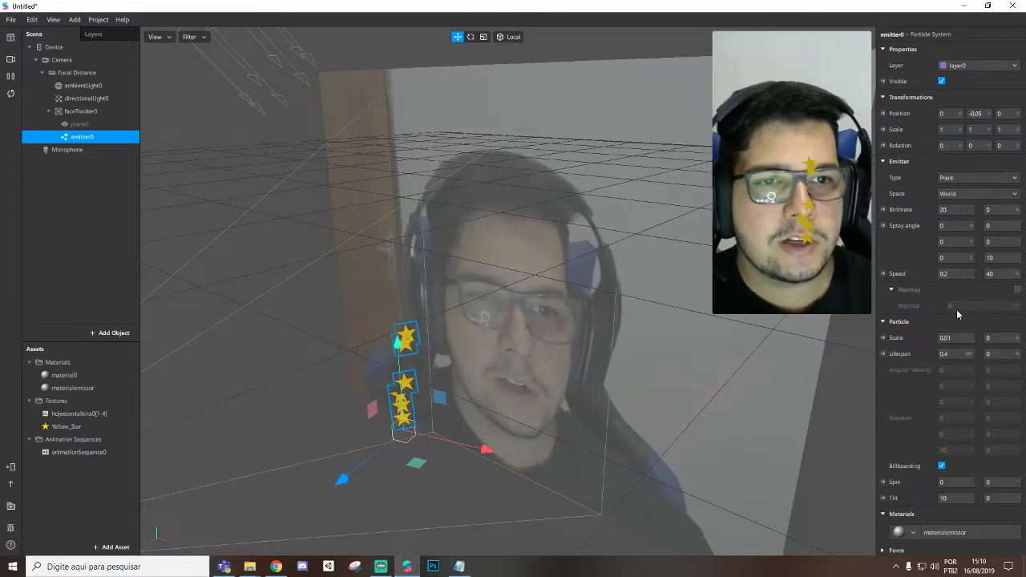
pyautogui.scroll(-1, 957, 311)
pyautogui.click(960, 318)
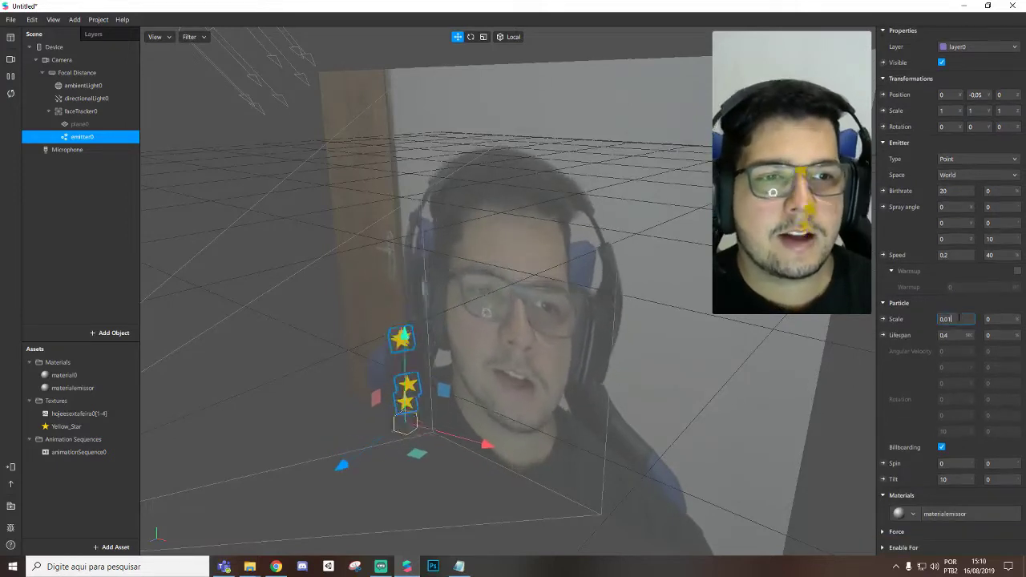
pyautogui.press('BackSpace')
pyautogui.press('BackSpace')
pyautogui.write('1')
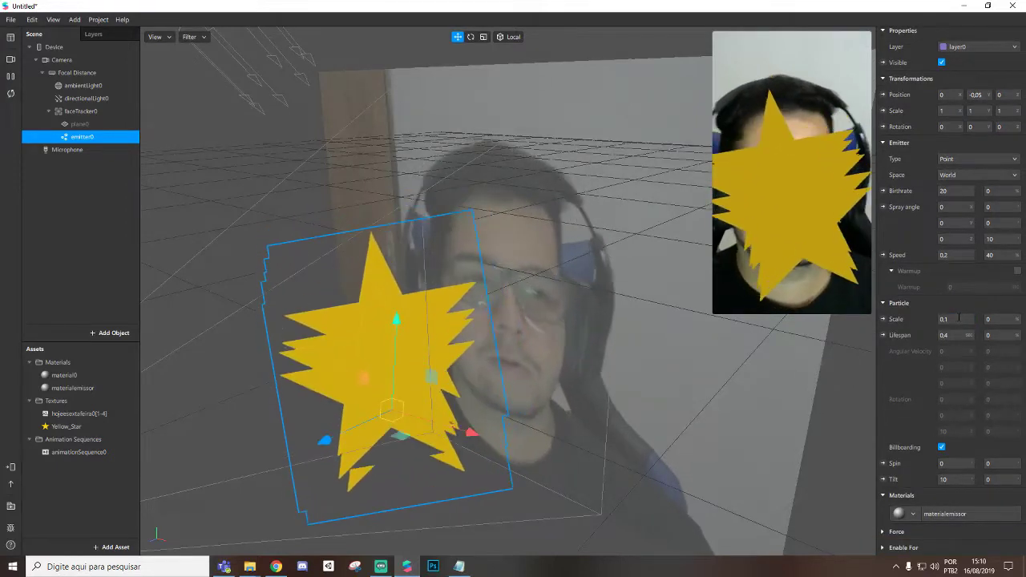
pyautogui.press('BackSpace')
pyautogui.write('0')
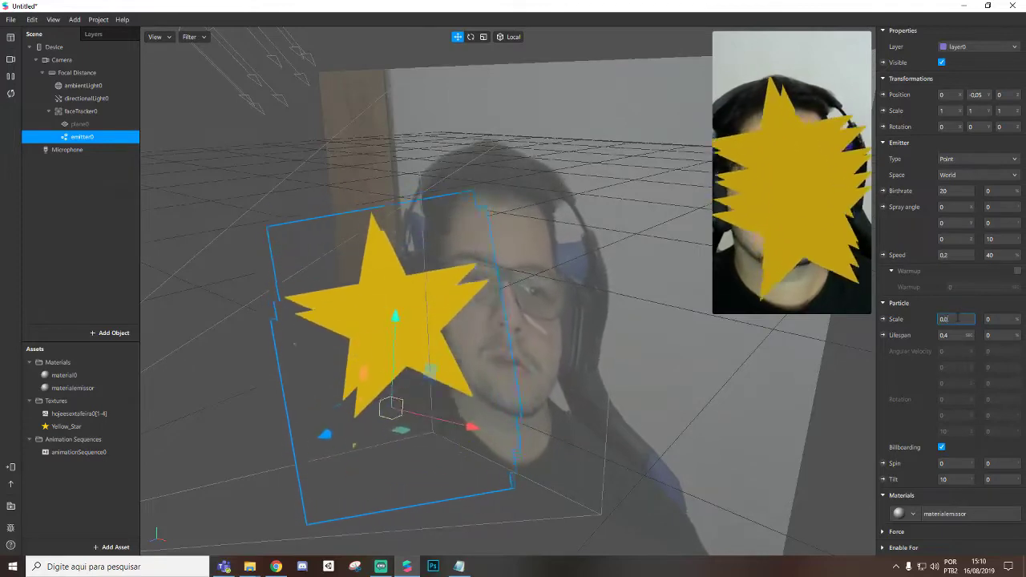
pyautogui.write('2')
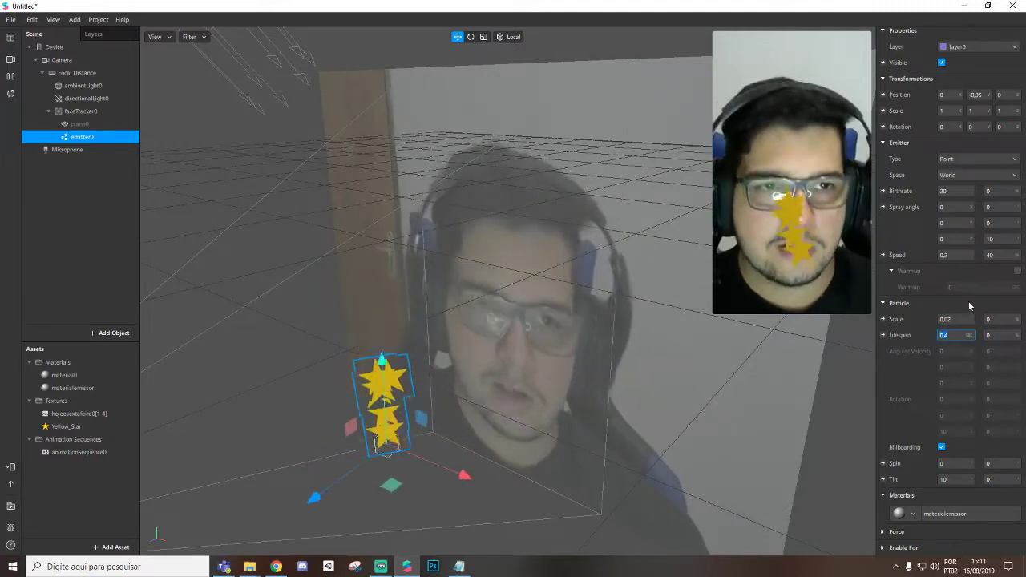
# - Try a particle lifespan of 0,1 on the emitter, then set it to 1 second
pyautogui.write('1')
pyautogui.press('Return')
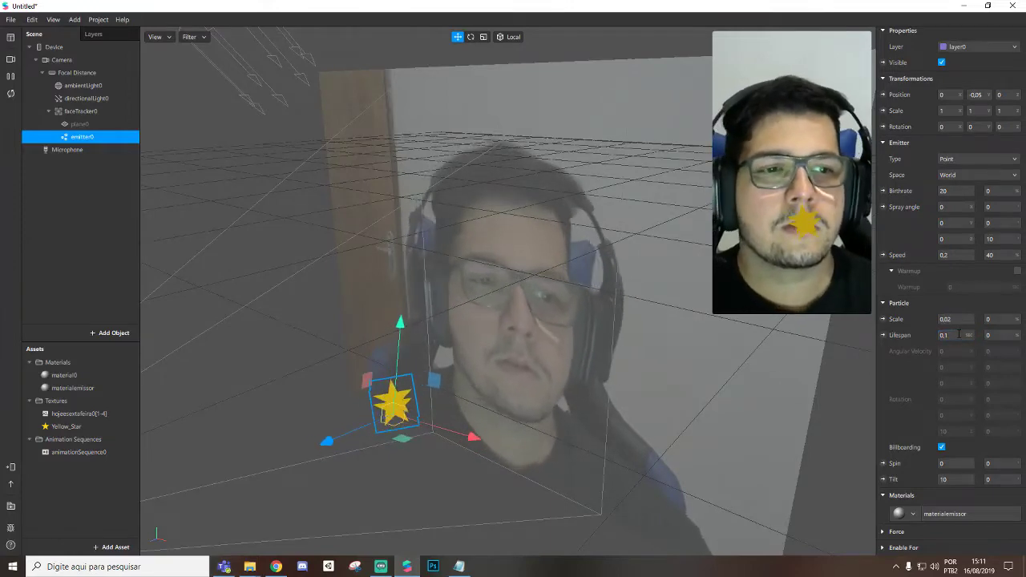
pyautogui.write('1')
pyautogui.press('Return')
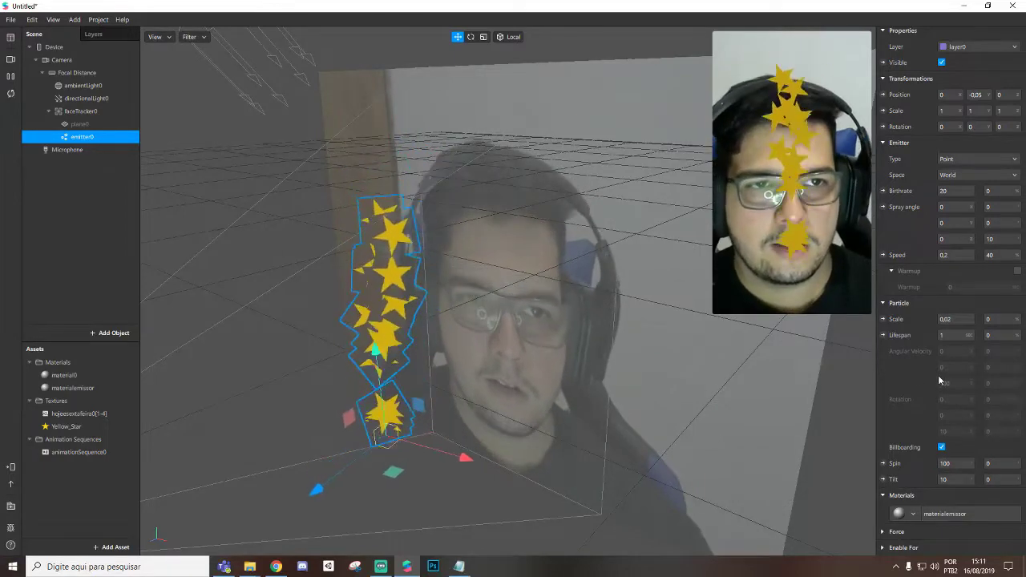
# - Set the spin of the emitter's particles to 180
pyautogui.click(952, 463)
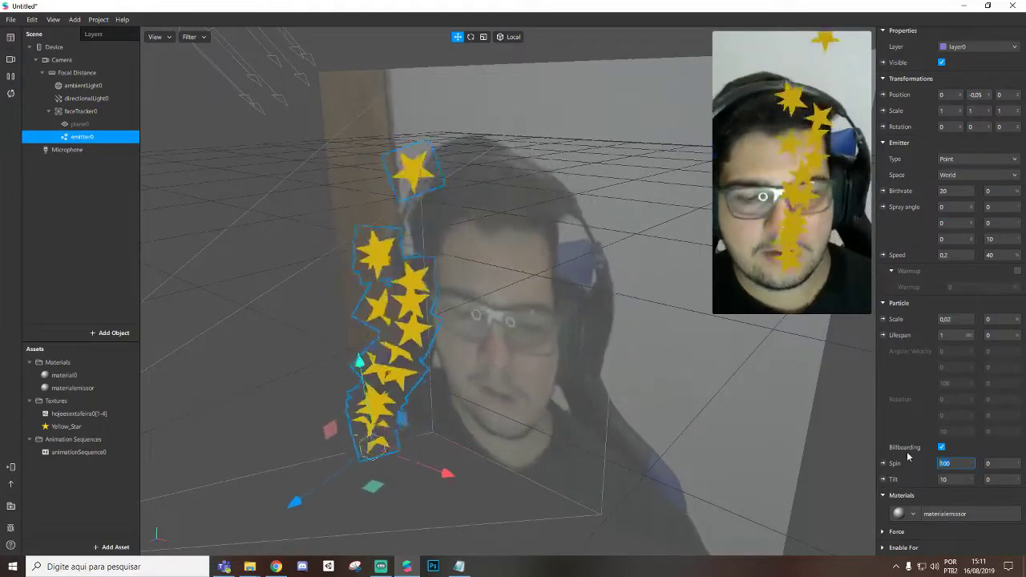
pyautogui.write('180')
pyautogui.press('Return')
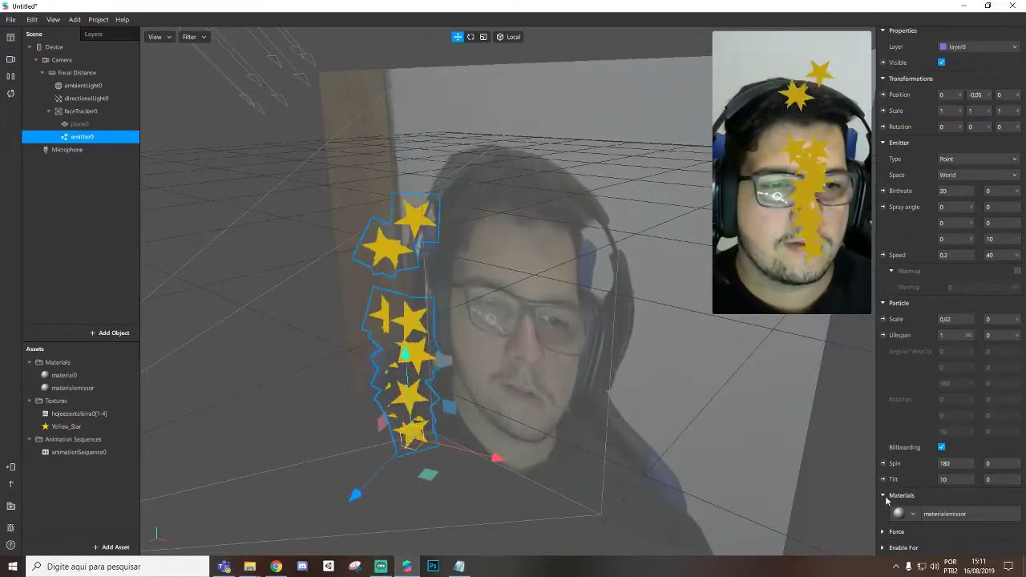
pyautogui.click(884, 532)
pyautogui.scroll(-2, 898, 505)
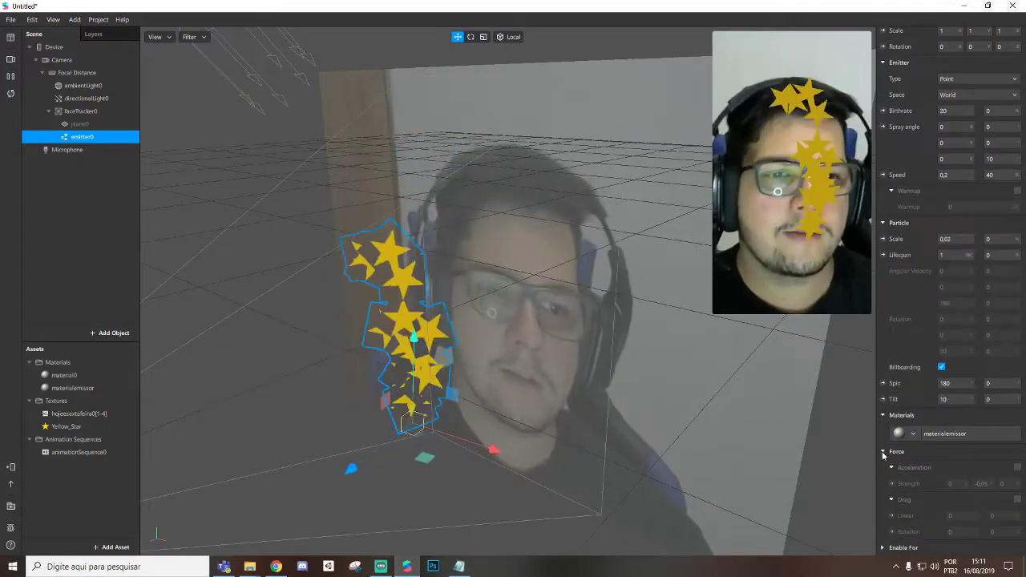
pyautogui.click(884, 454)
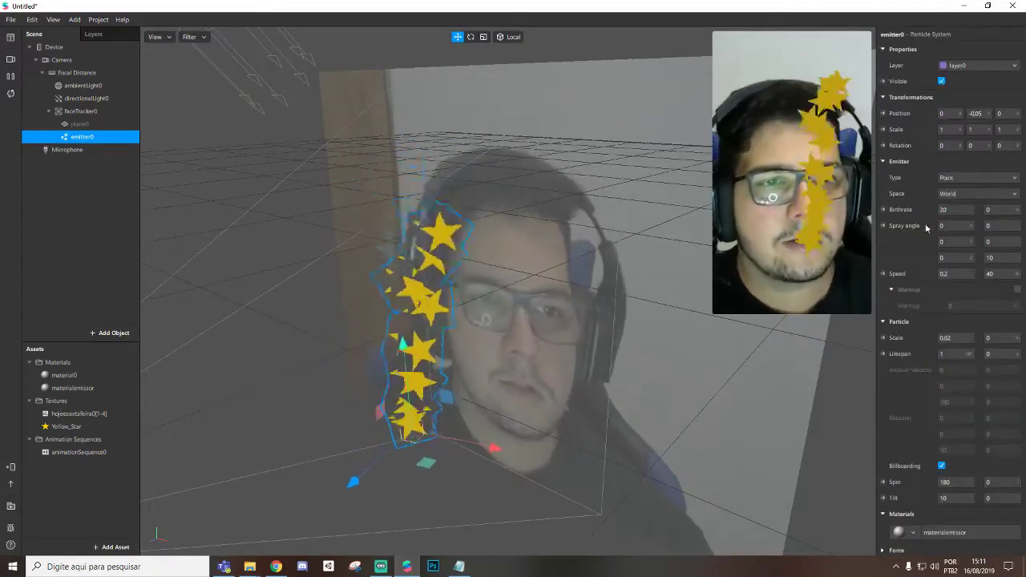
# - Set the emitter's X spray angle to 180 so the stars are emitted downward
pyautogui.click(951, 225)
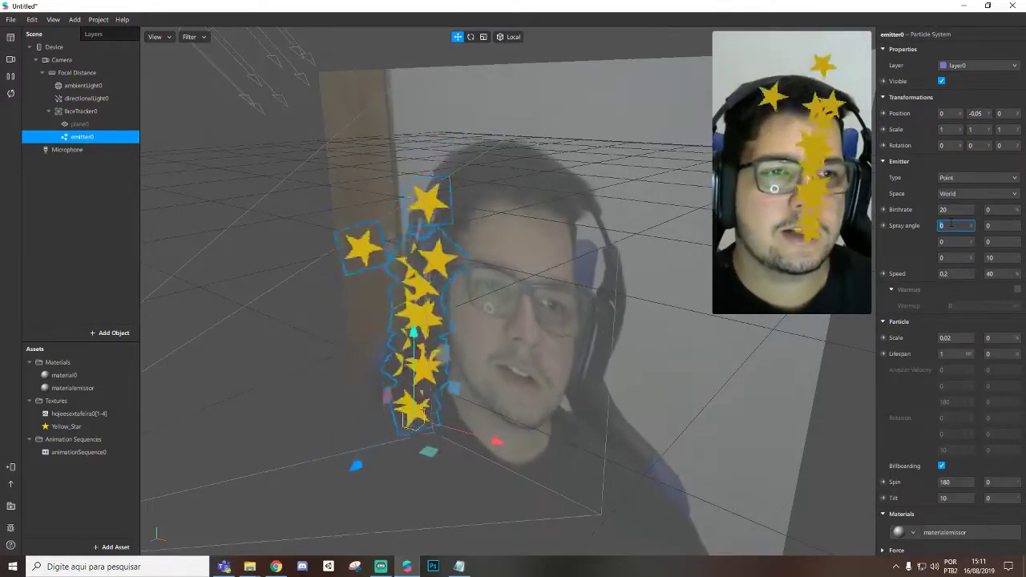
pyautogui.write('180')
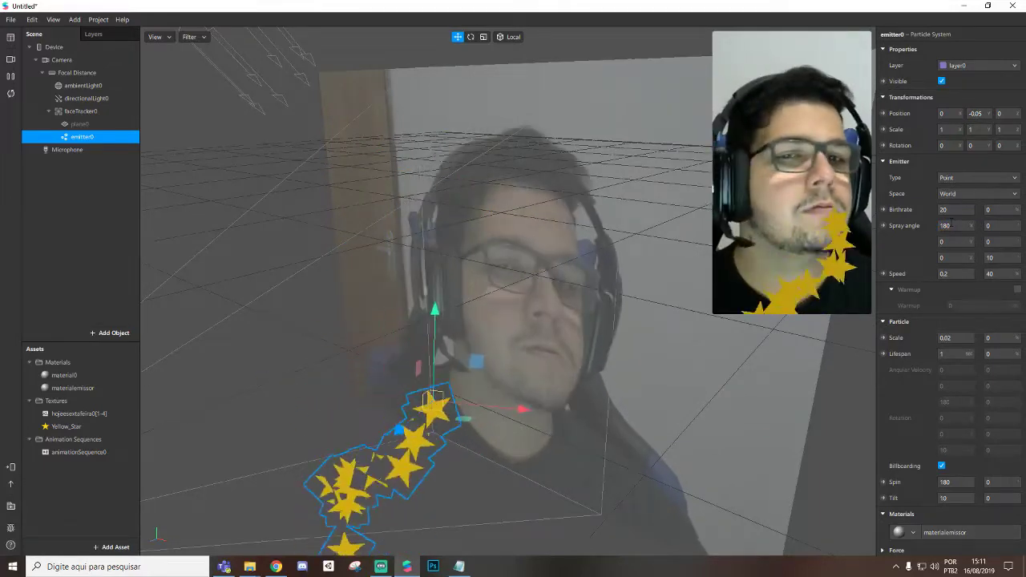
pyautogui.moveTo(381, 433); pyautogui.dragTo(417, 451, button='middle')
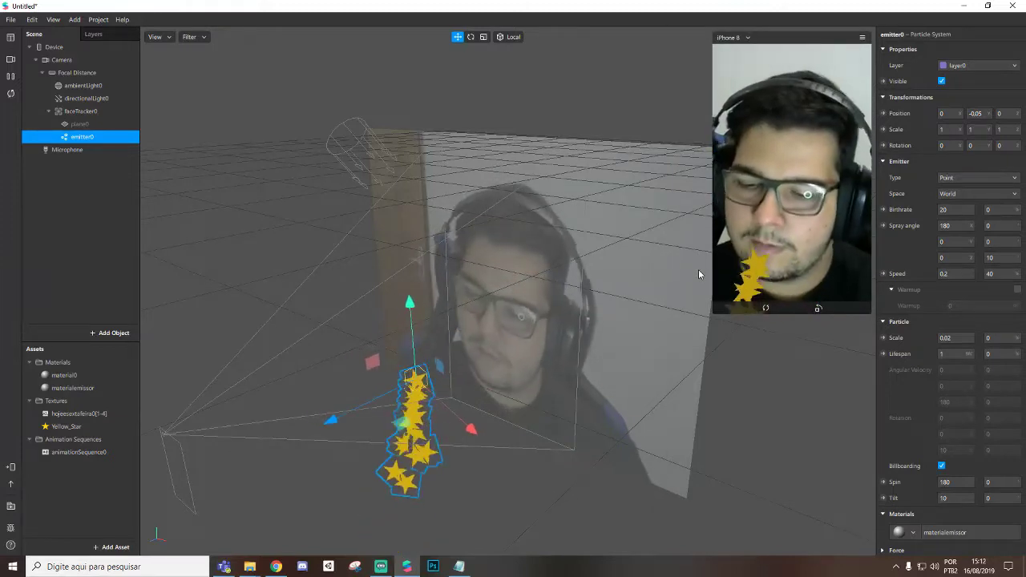
# - Open the Patch Editor and add a Face Finder patch in its upper-left area
pyautogui.hotkey('ctrl', 'shift', 'p')
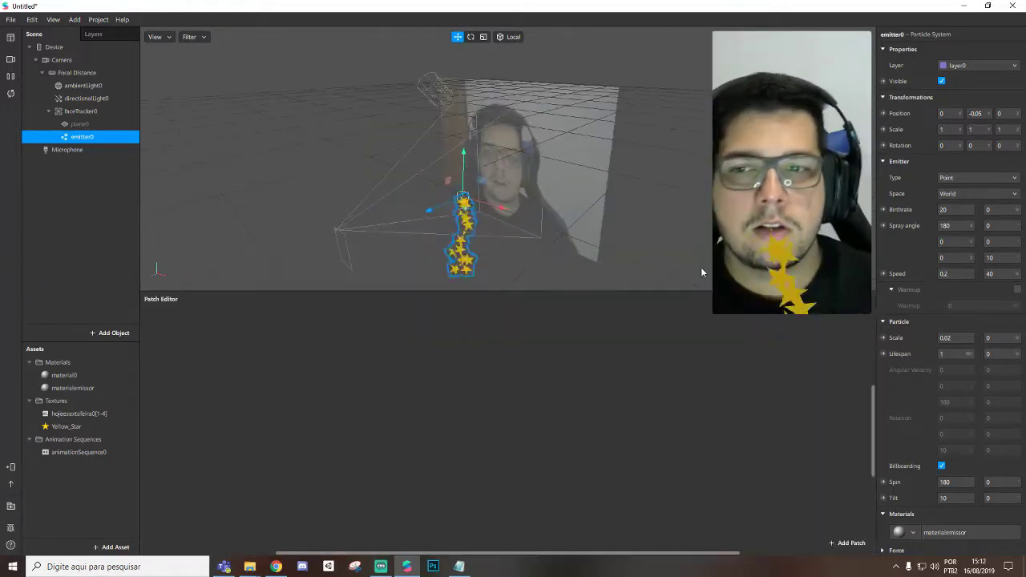
pyautogui.doubleClick(261, 359)
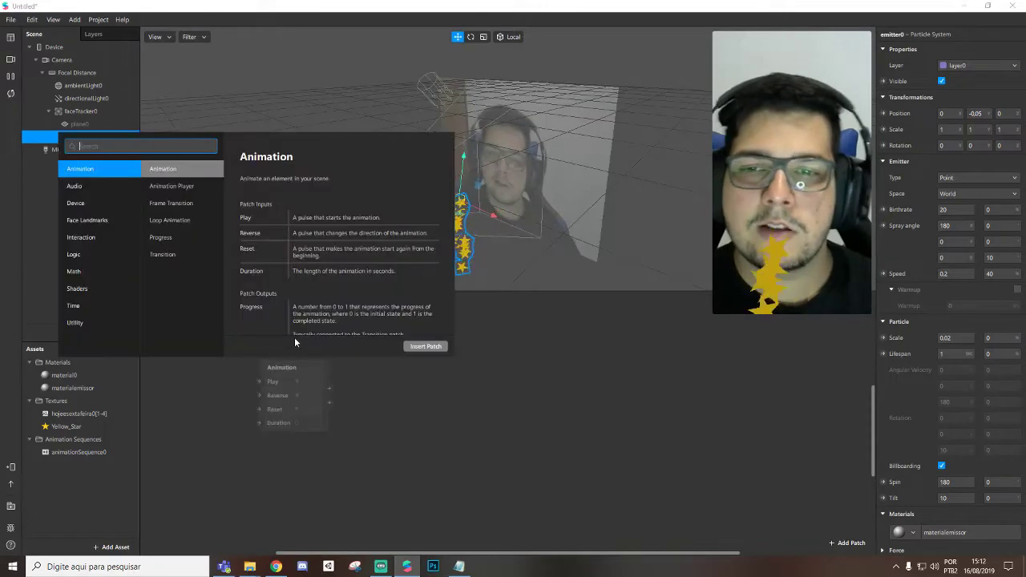
pyautogui.click(323, 375)
pyautogui.doubleClick(273, 367)
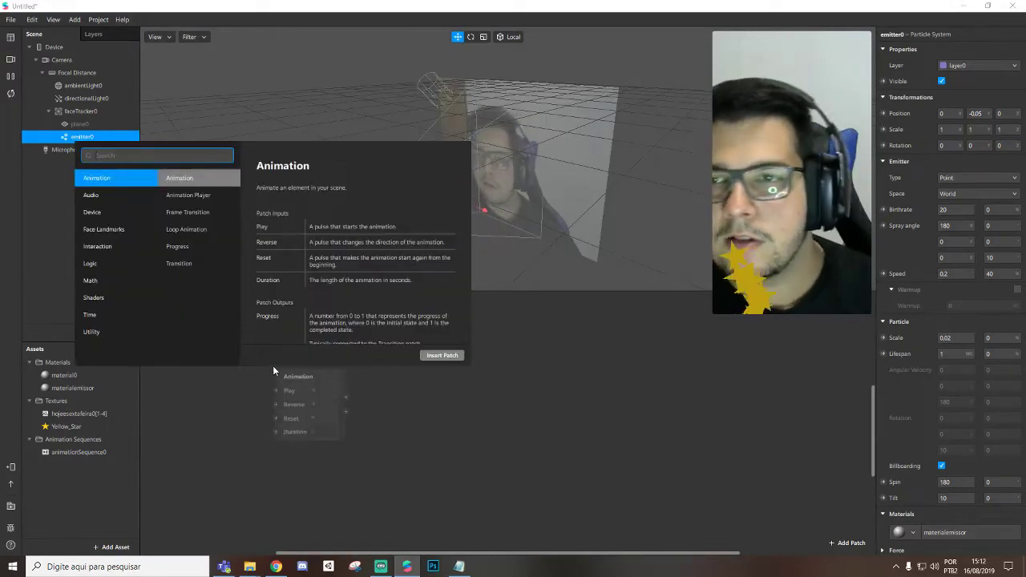
pyautogui.write('face')
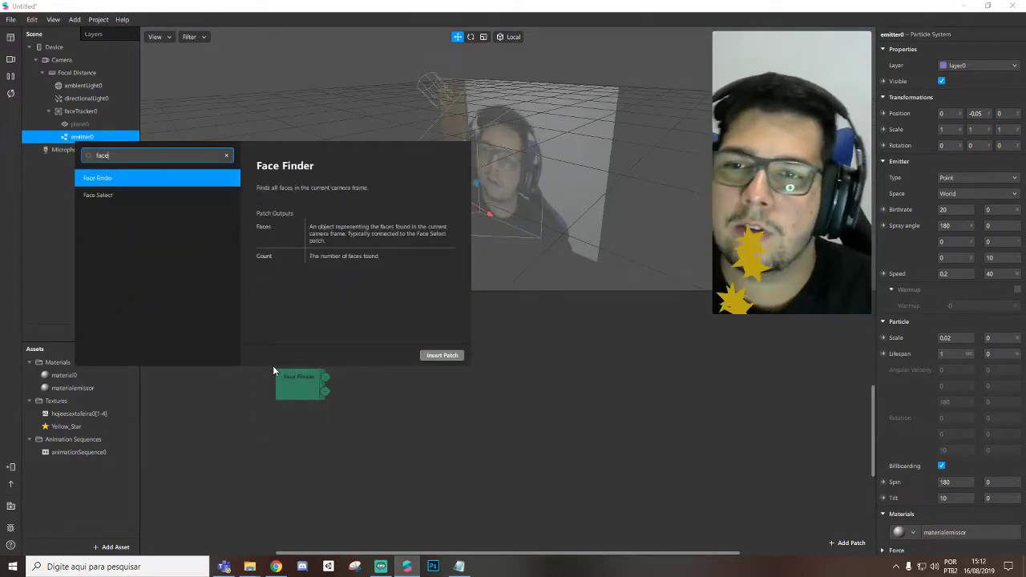
pyautogui.press('Return')
pyautogui.moveTo(286, 371); pyautogui.dragTo(213, 332)
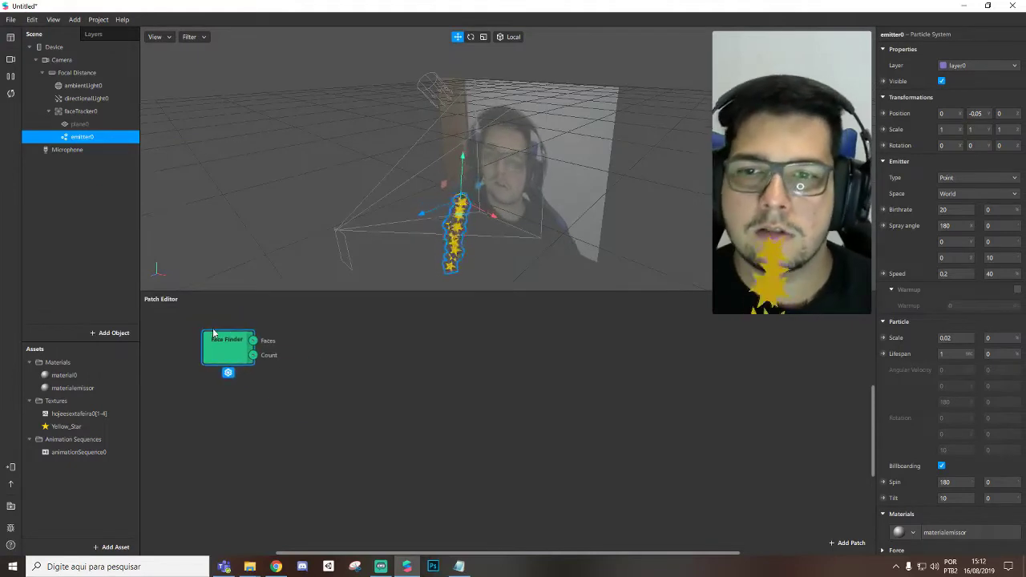
# - Add a Face Select patch fed by the Faces output of the Face Finder
pyautogui.moveTo(313, 353); pyautogui.dragTo(313, 353)
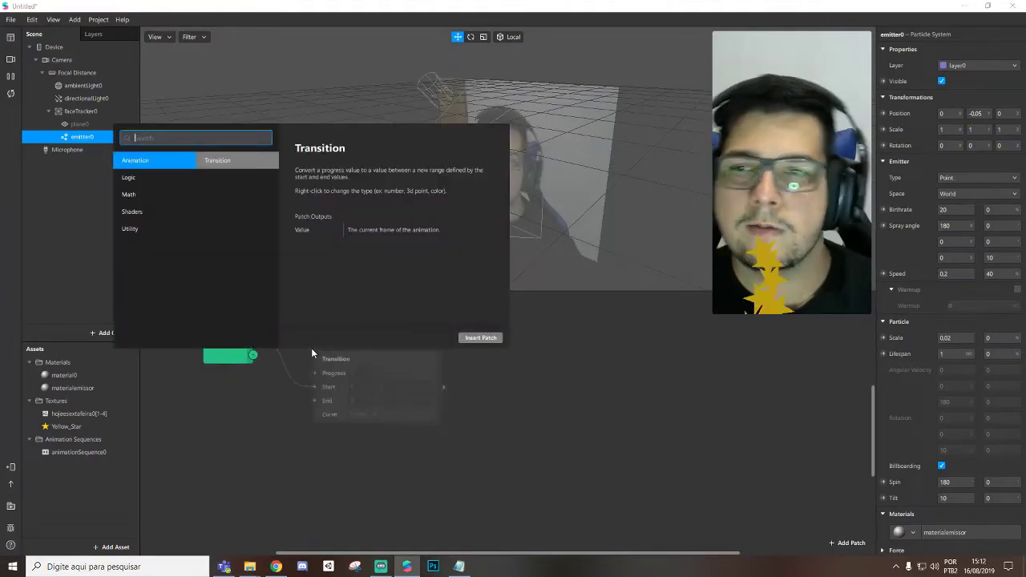
pyautogui.write('face')
pyautogui.press('Down')
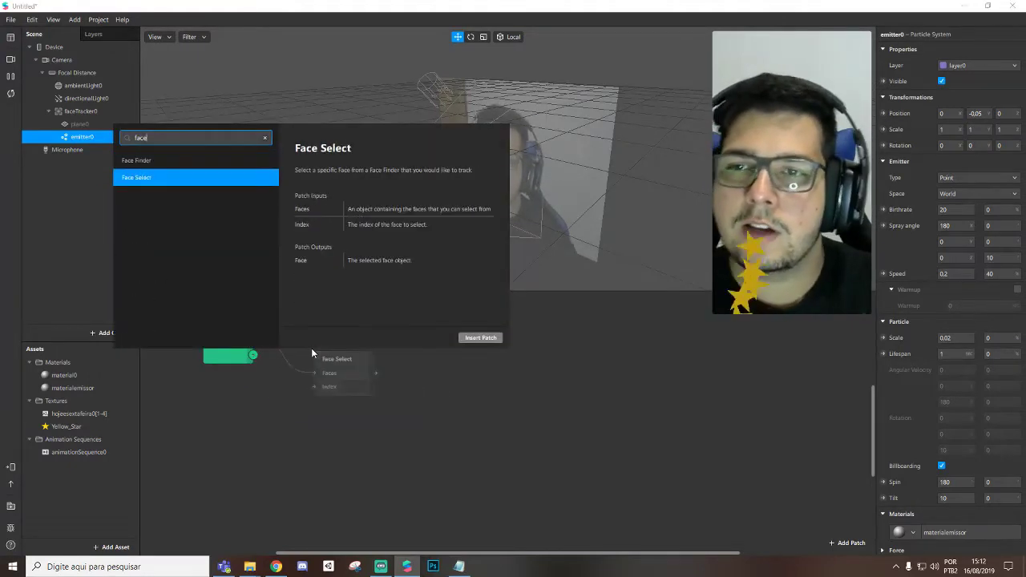
pyautogui.press('Return')
# - Add an Eyelid patch fed by the Face Select output and place it beside that patch
pyautogui.moveTo(328, 358); pyautogui.dragTo(423, 364)
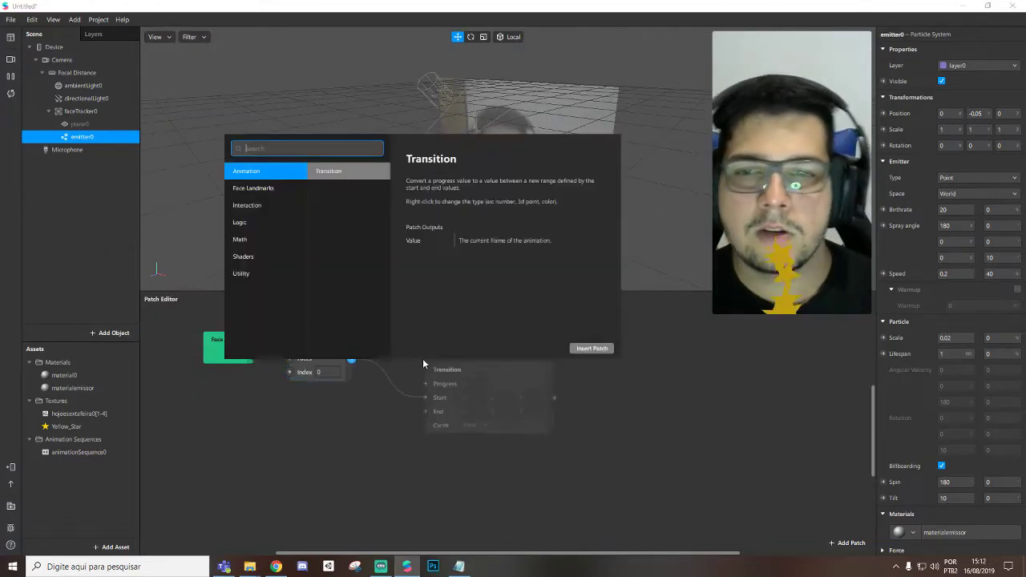
pyautogui.write('eye')
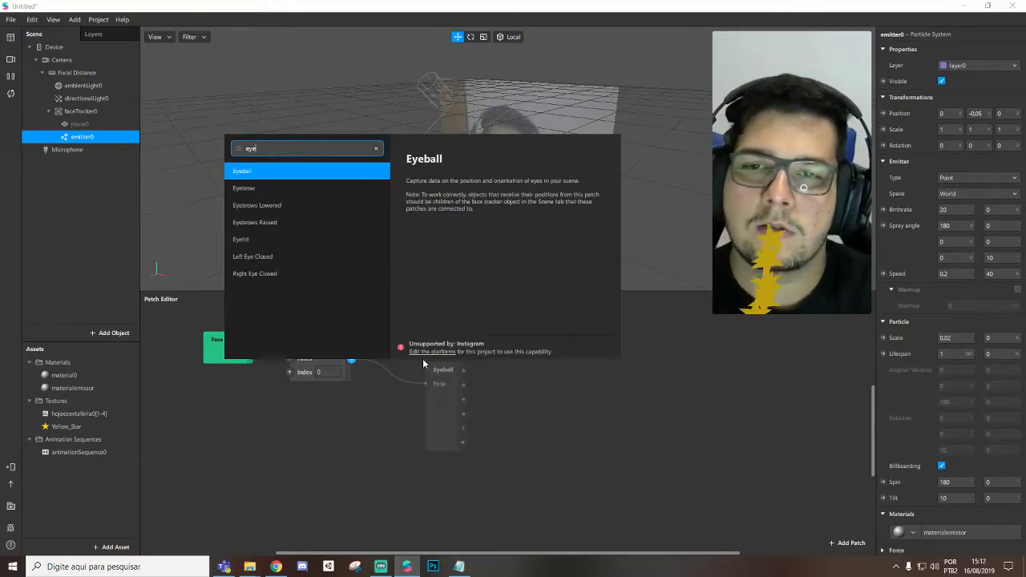
pyautogui.press('Down')
pyautogui.press('Up')
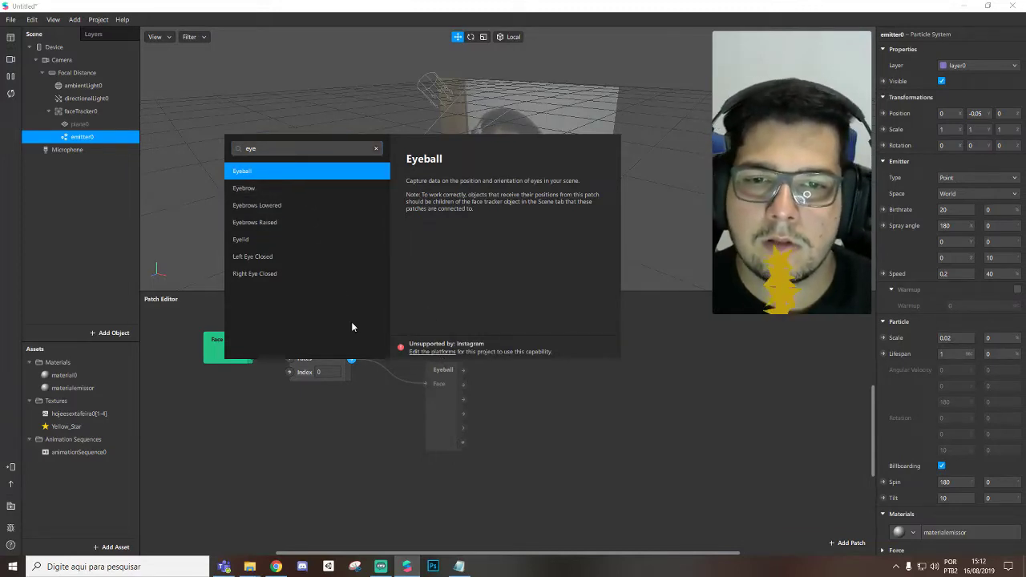
pyautogui.click(255, 238)
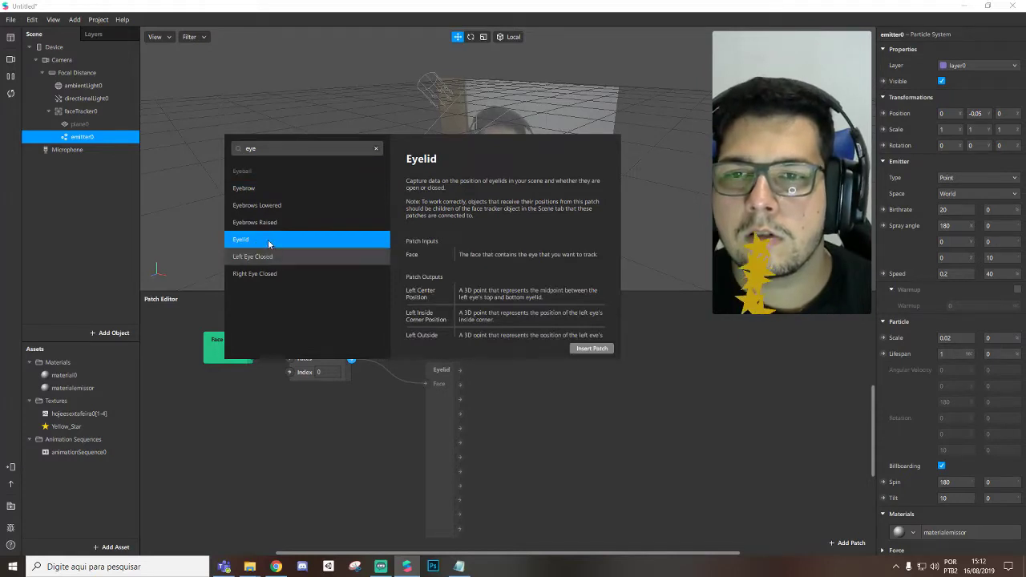
pyautogui.doubleClick(268, 241)
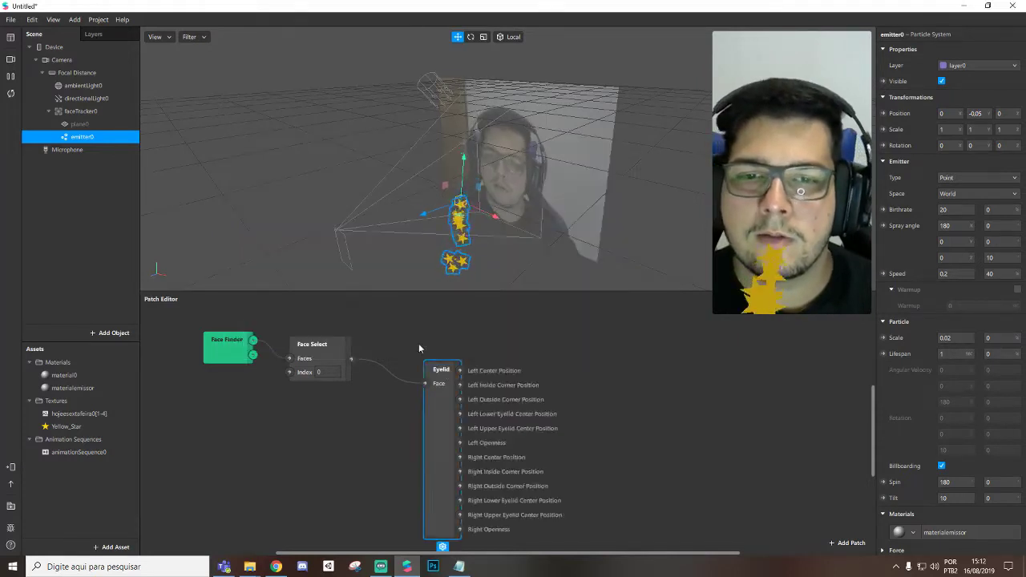
pyautogui.moveTo(438, 371); pyautogui.dragTo(406, 333)
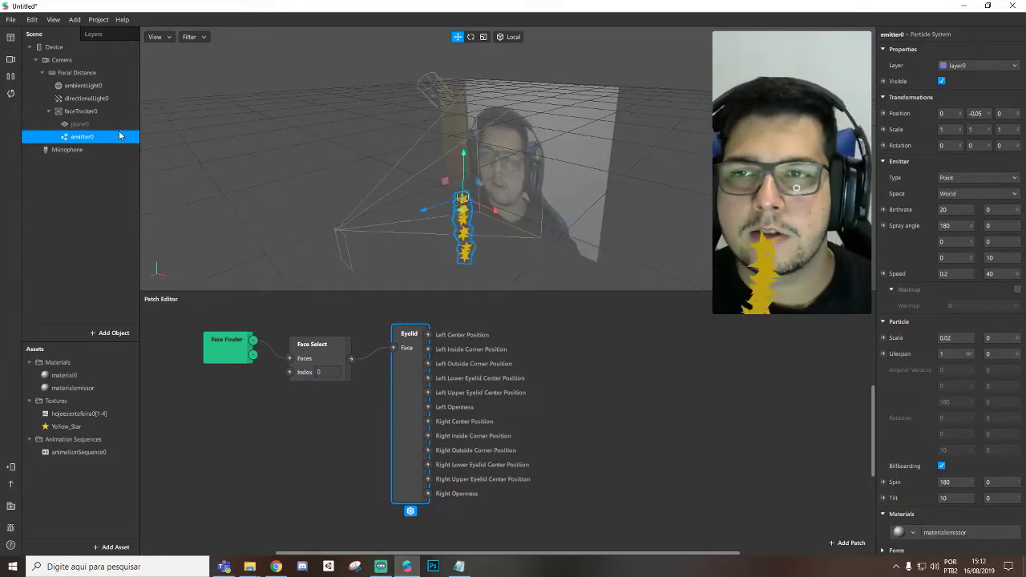
# - Create a 3D Position patch for emitter0 and connect the Eyelid's Left Center Position output to it
pyautogui.click(884, 114)
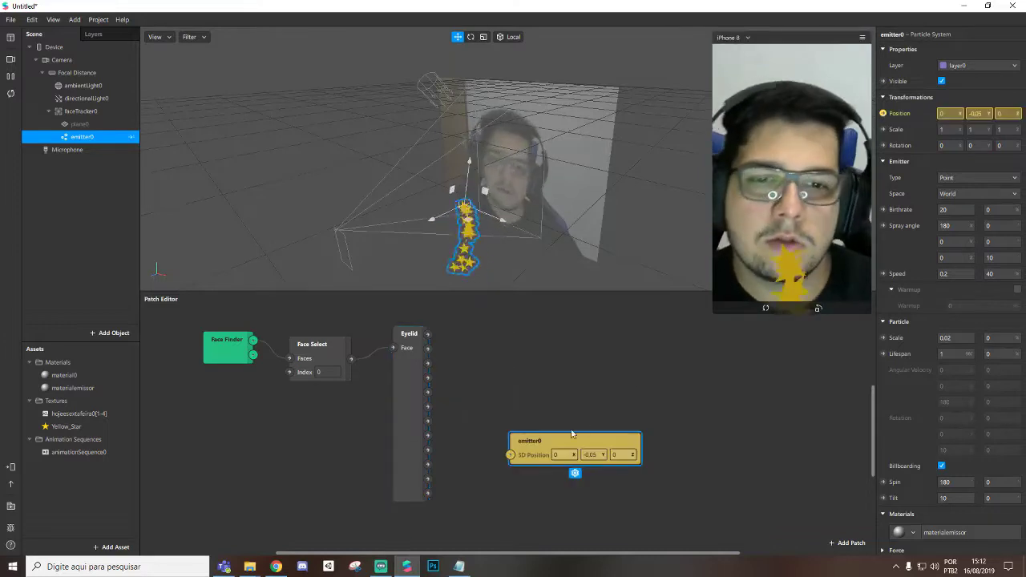
pyautogui.moveTo(577, 445); pyautogui.dragTo(608, 351)
pyautogui.click(411, 337)
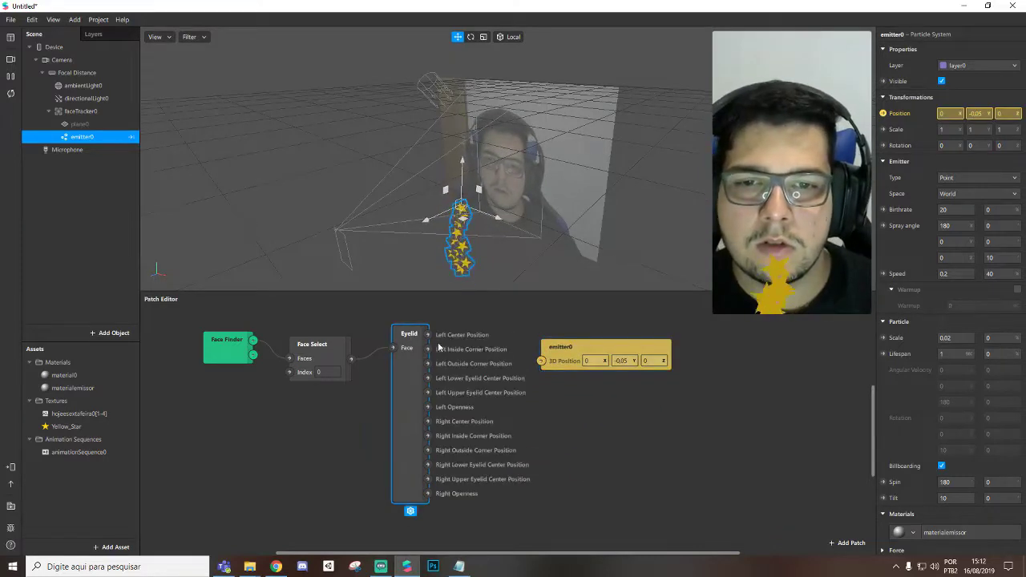
pyautogui.moveTo(429, 335); pyautogui.dragTo(541, 362)
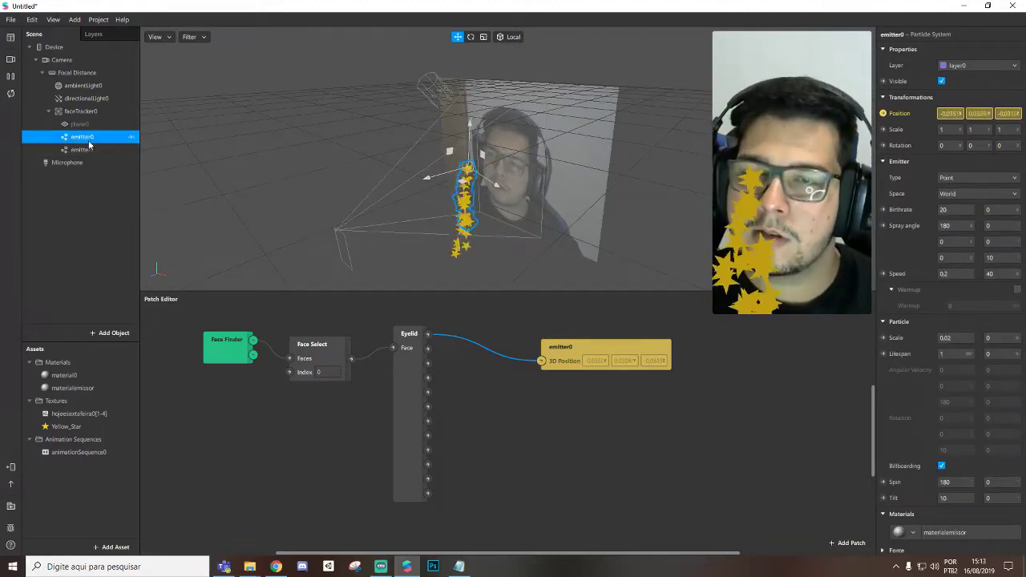
# - Create a 3D Position patch for emitter1, connect the Eyelid's Right Center Position to it and align it under the emitter0 patch
pyautogui.click(83, 150)
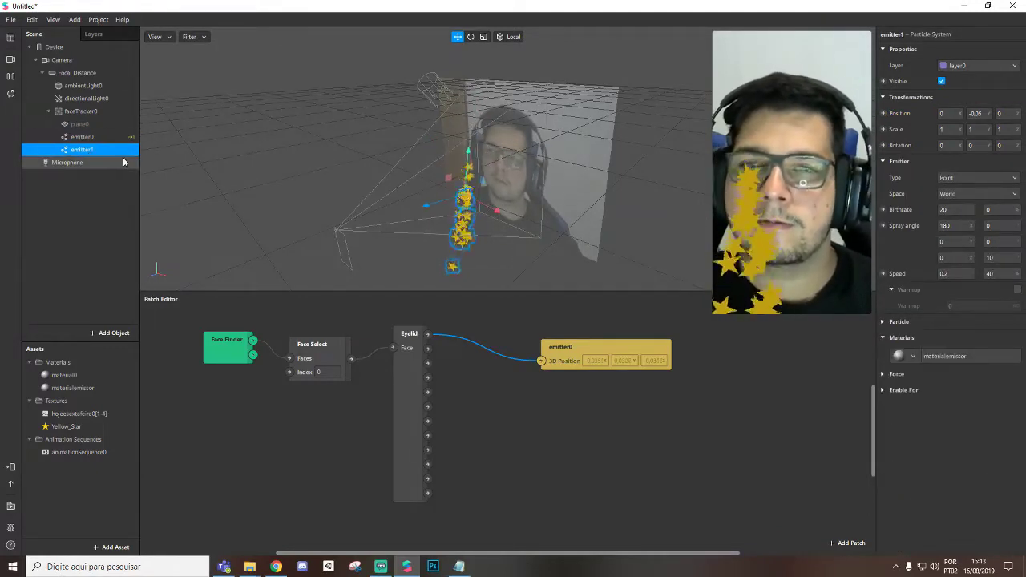
pyautogui.click(883, 113)
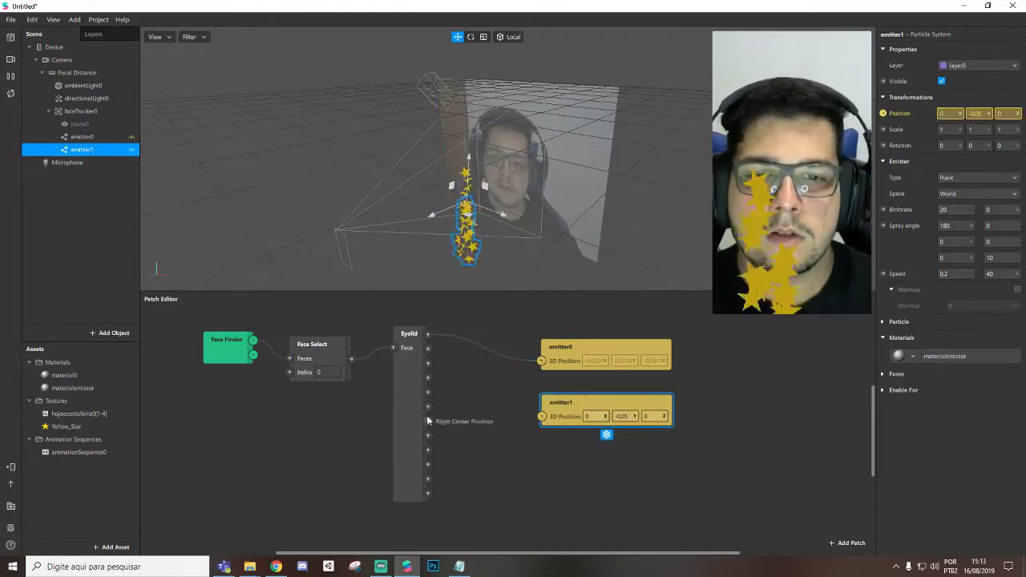
pyautogui.click(408, 389)
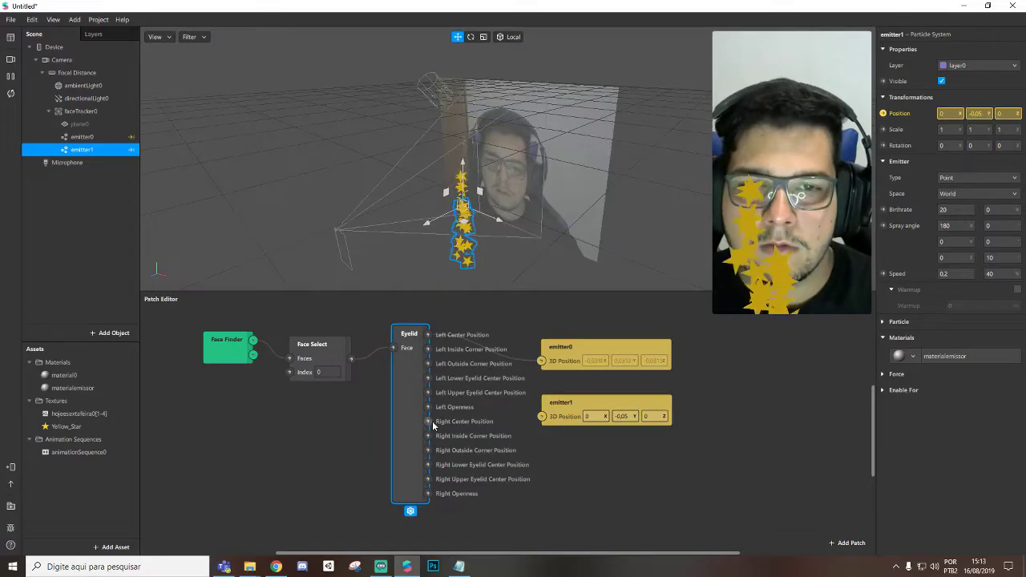
pyautogui.moveTo(428, 422); pyautogui.dragTo(534, 419)
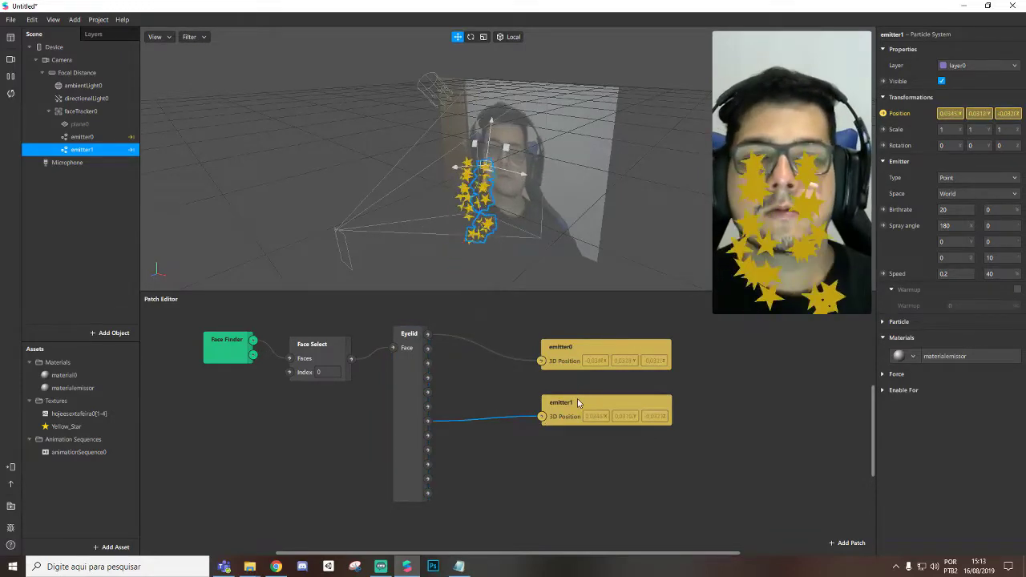
pyautogui.moveTo(577, 402); pyautogui.dragTo(574, 388)
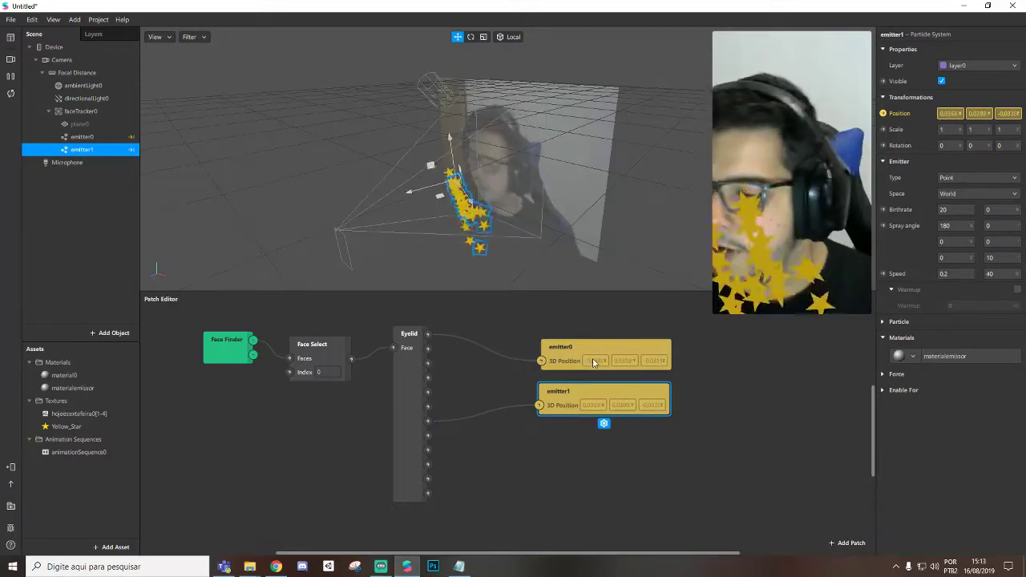
pyautogui.hotkey('ctrl', 'shift', 'p')
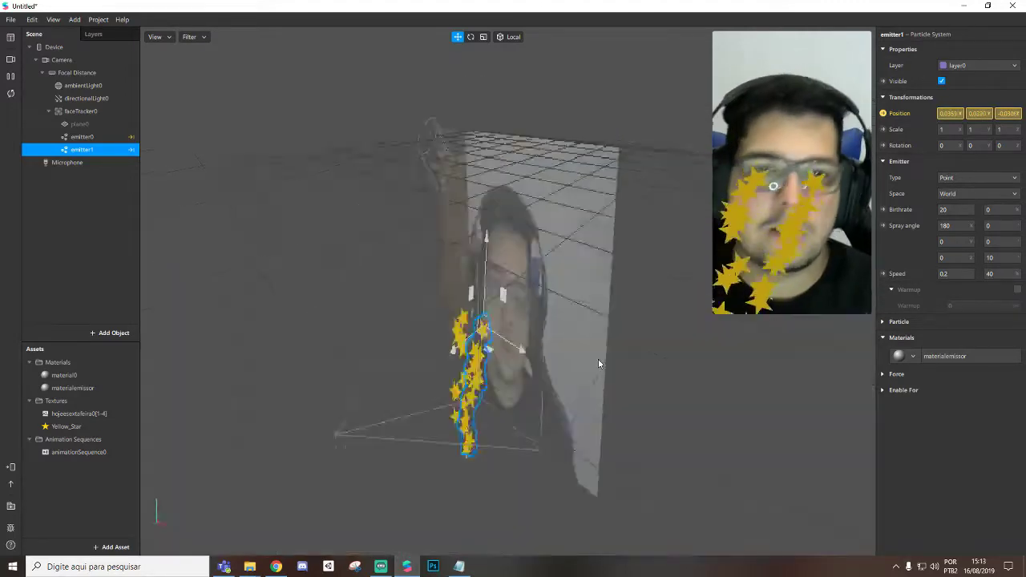
pyautogui.hotkey('ctrl', 'shift', 'p')
pyautogui.hotkey('ctrl', 'shift', 'p')
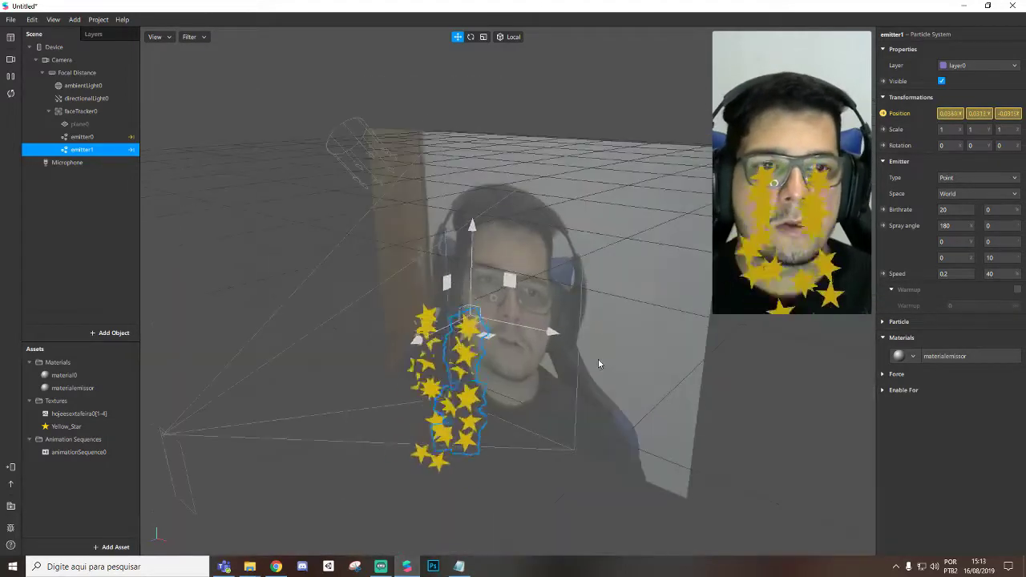
pyautogui.hotkey('ctrl', 'shift', 'p')
pyautogui.hotkey('ctrl', 'shift', 'p')
pyautogui.hotkey('ctrl', 'shift', 'p')
pyautogui.hotkey('ctrl', 'shift', 'p')
pyautogui.hotkey('ctrl', 'shift', 'p')
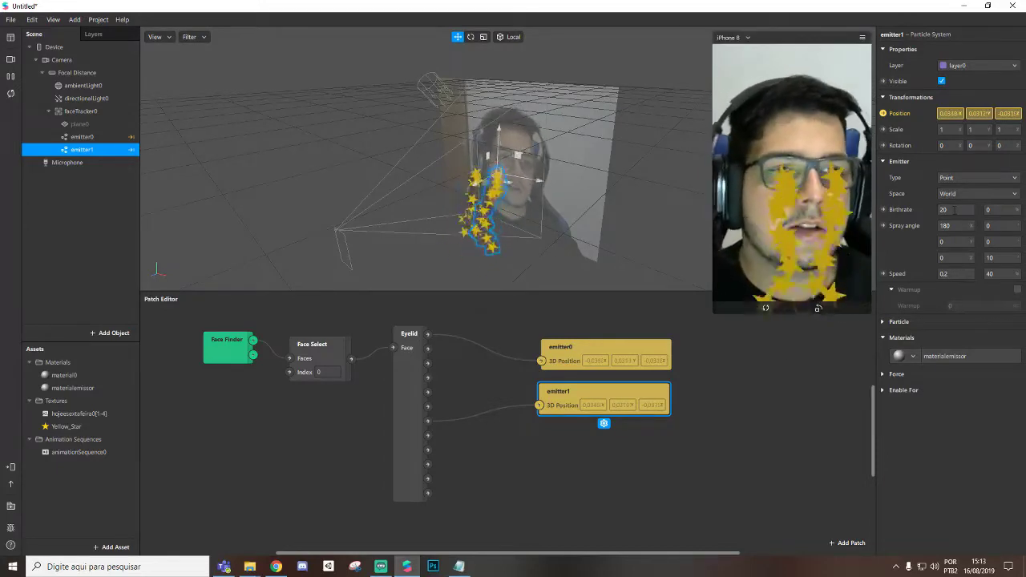
# - Set the birthrate of emitter1 to 200
pyautogui.click(946, 209)
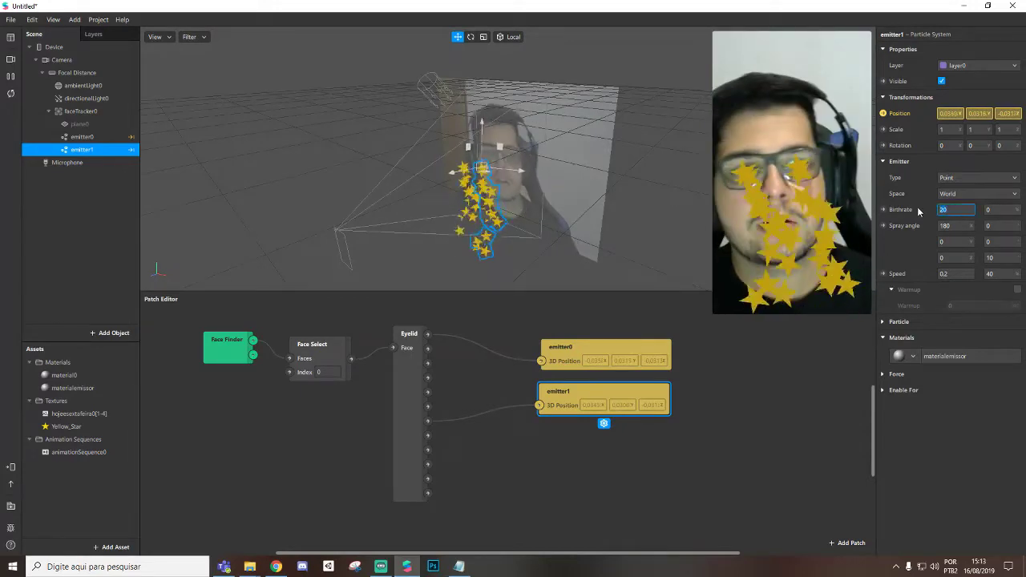
pyautogui.write('200')
pyautogui.press('Return')
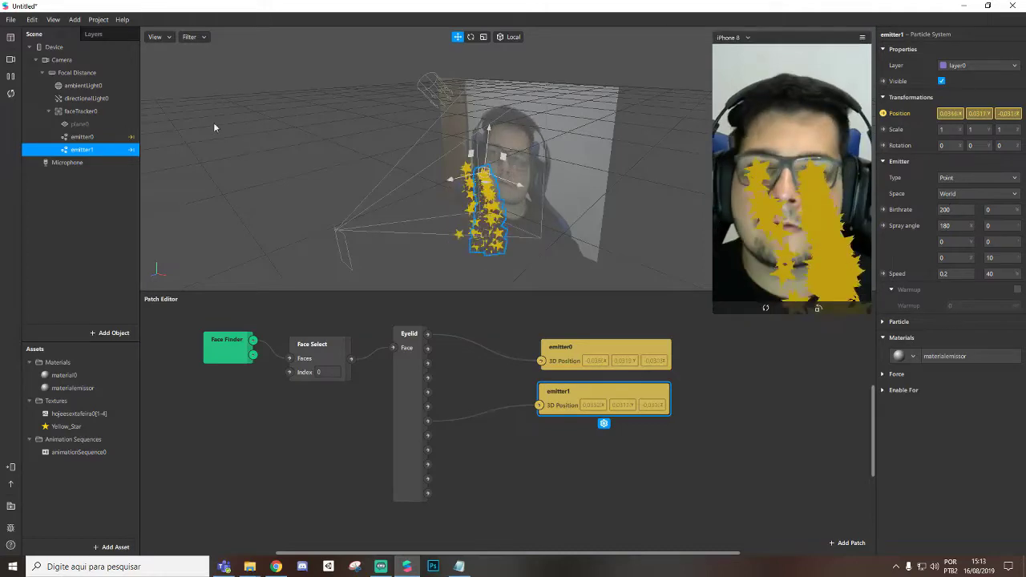
# - Select both emitters together and set their birthrate to 200 and their speed to 1
pyautogui.keyDown('shift'); pyautogui.click(82, 136); pyautogui.keyUp('shift')
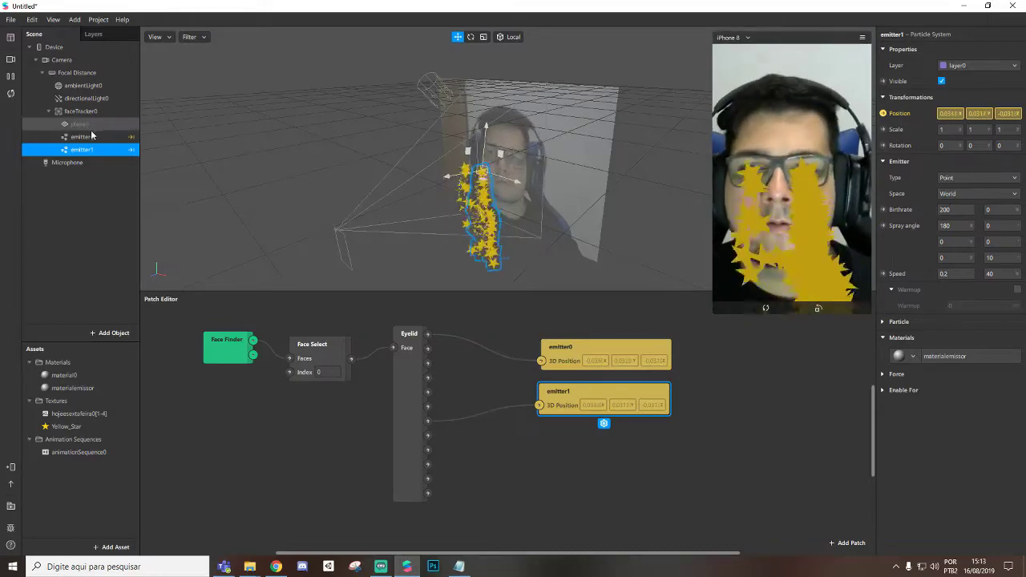
pyautogui.click(950, 210)
pyautogui.write('200')
pyautogui.press('Return')
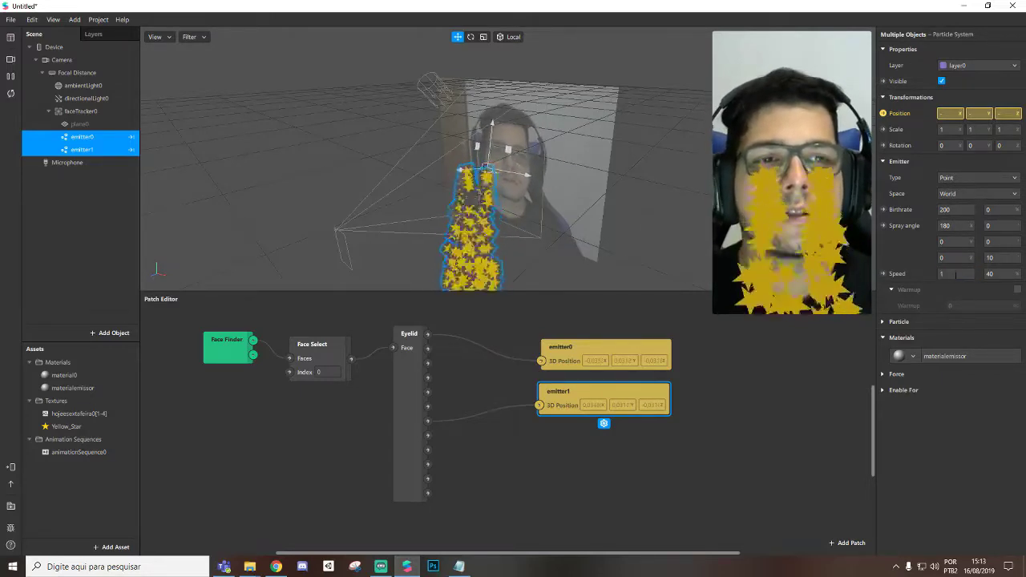
pyautogui.click(955, 274)
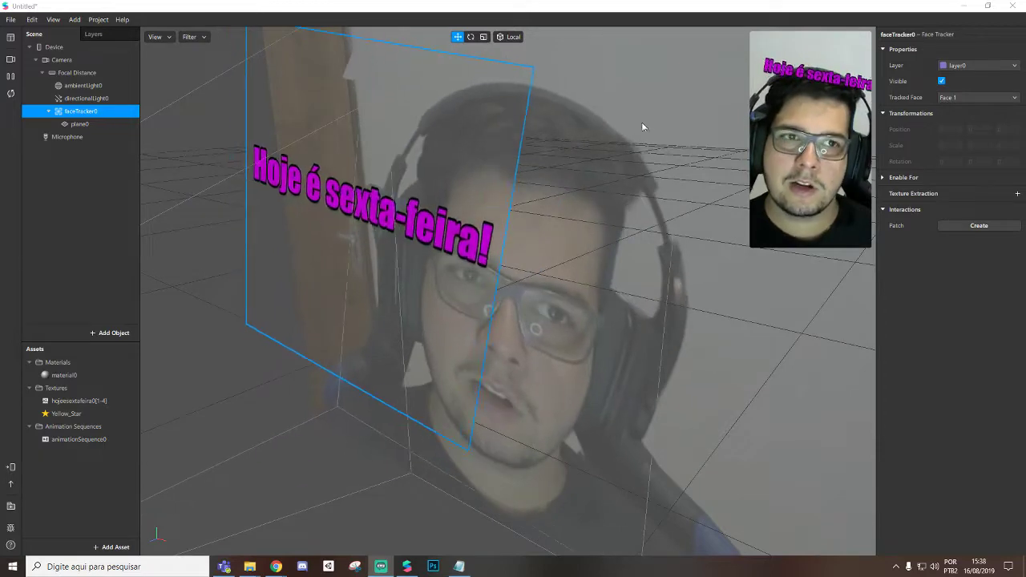
# - Add a Particle System as a child of faceTracker0
pyautogui.click(78, 125)
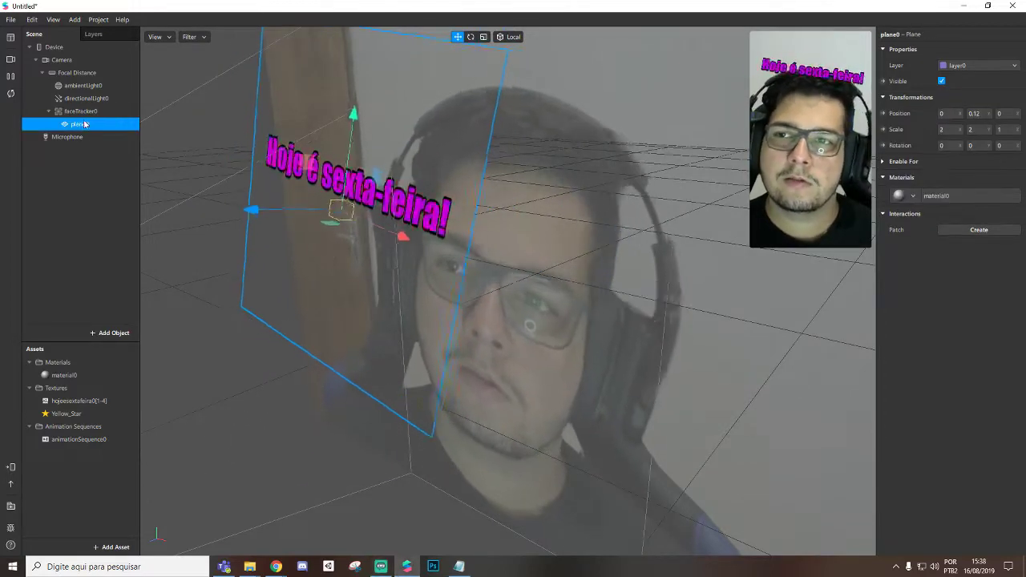
pyautogui.click(87, 111)
pyautogui.rightClick(83, 115)
pyautogui.moveTo(137, 130)
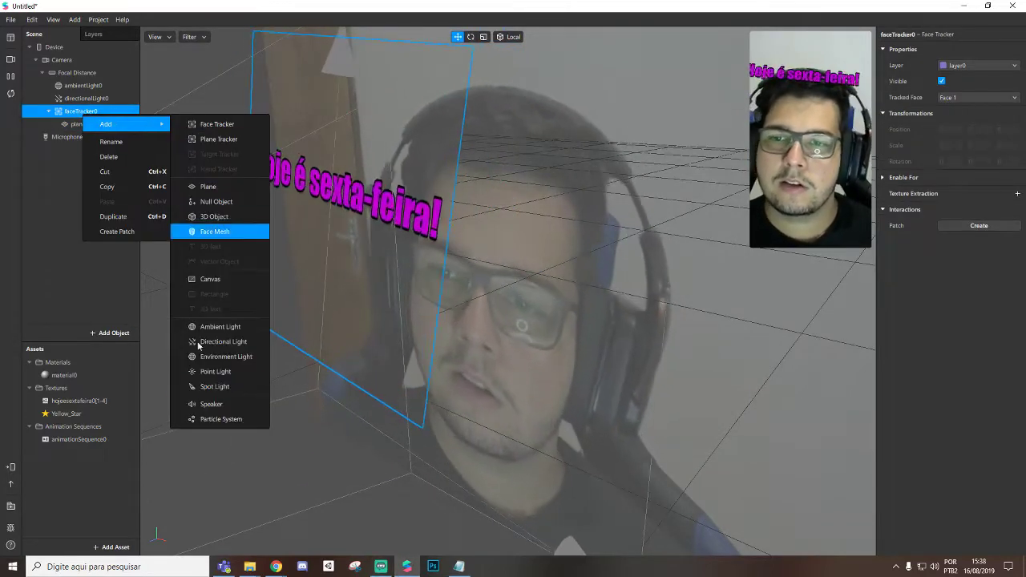
pyautogui.click(221, 420)
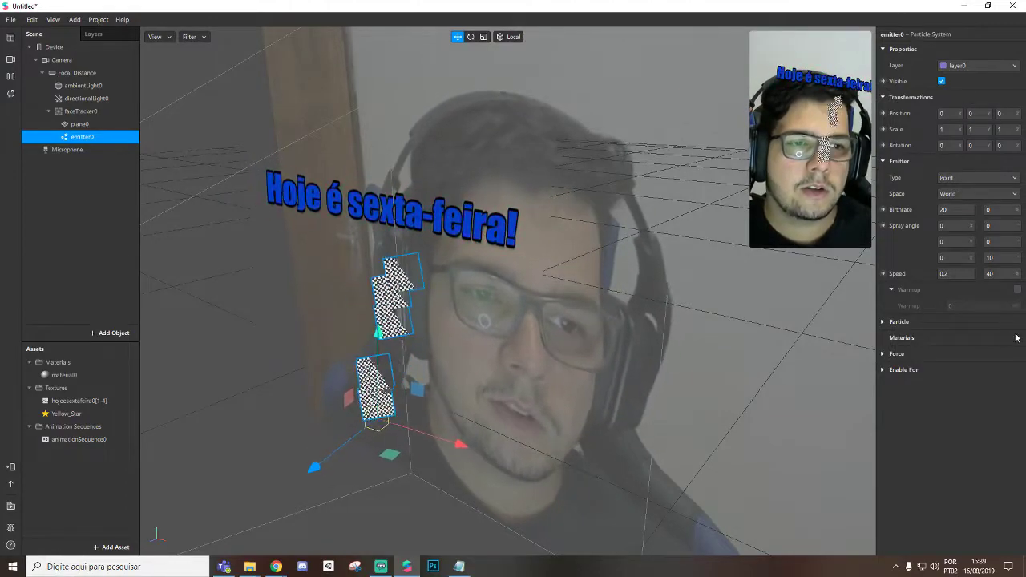
# - Create a new material for the emitter and assign Yellow_Star as its diffuse texture
pyautogui.click(1017, 338)
pyautogui.click(954, 365)
pyautogui.click(64, 388)
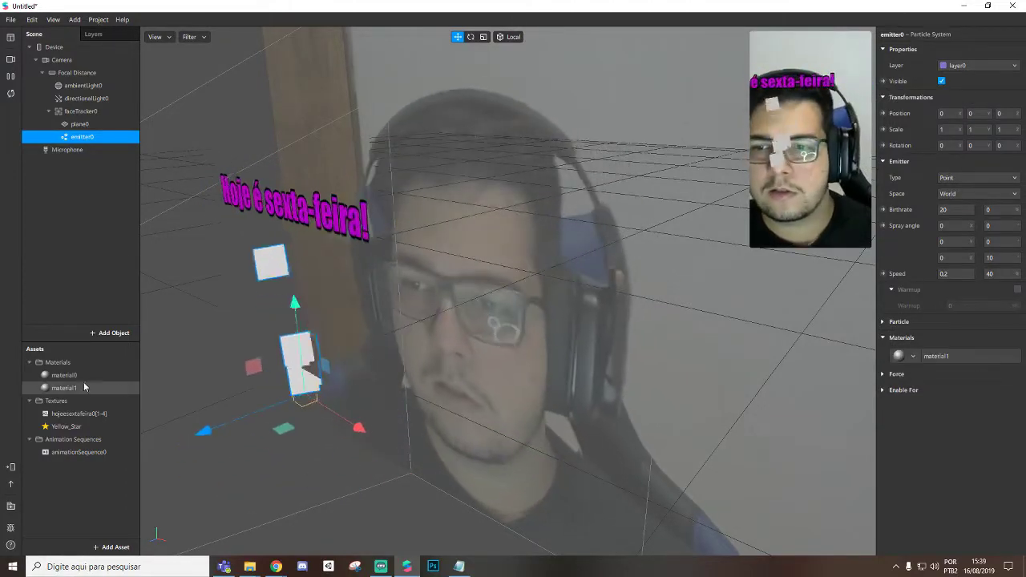
pyautogui.click(964, 114)
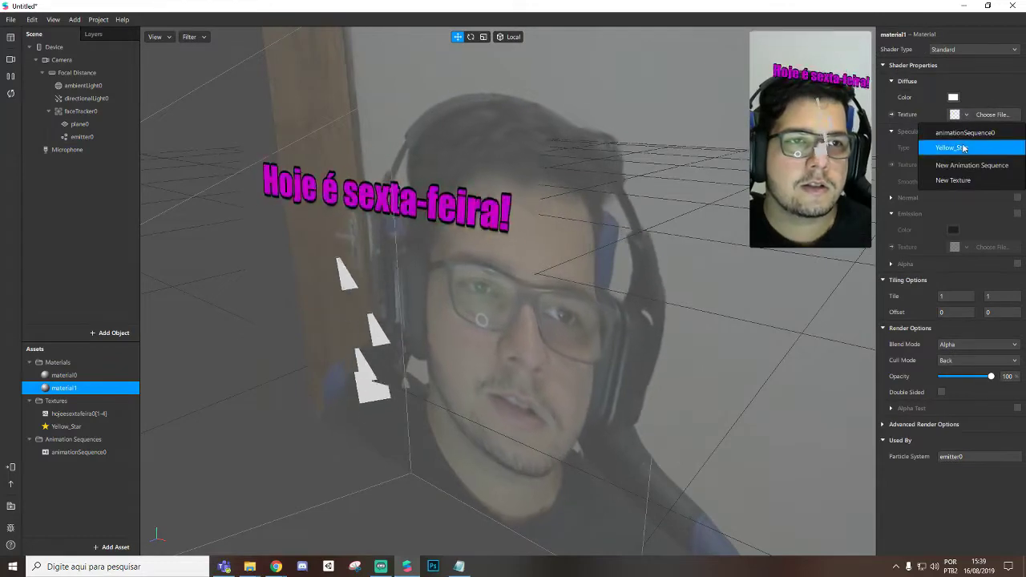
pyautogui.click(951, 147)
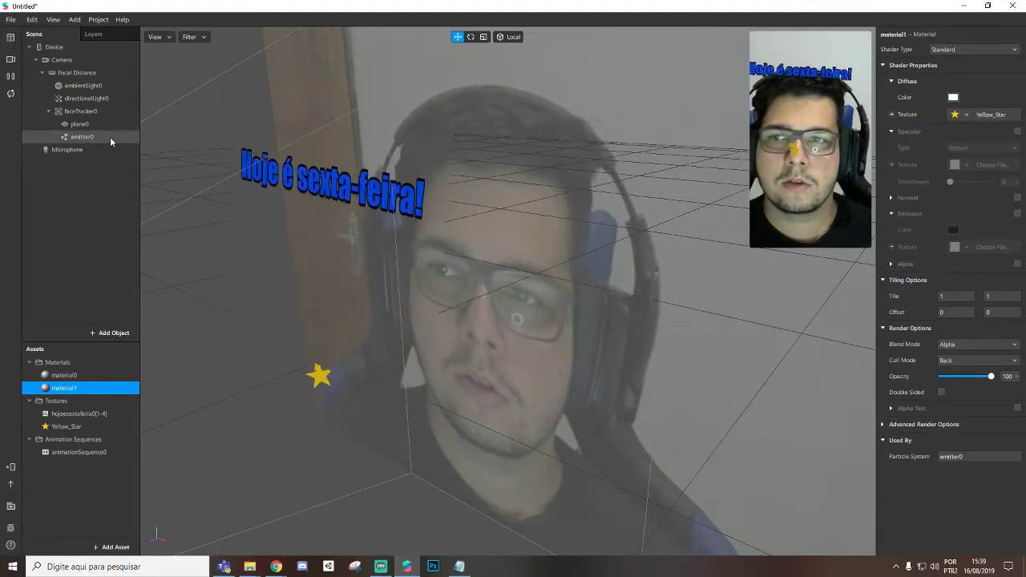
# - Set the Y position of emitter0 to 0.15 and assign the emitter to layer1
pyautogui.click(82, 137)
pyautogui.click(978, 114)
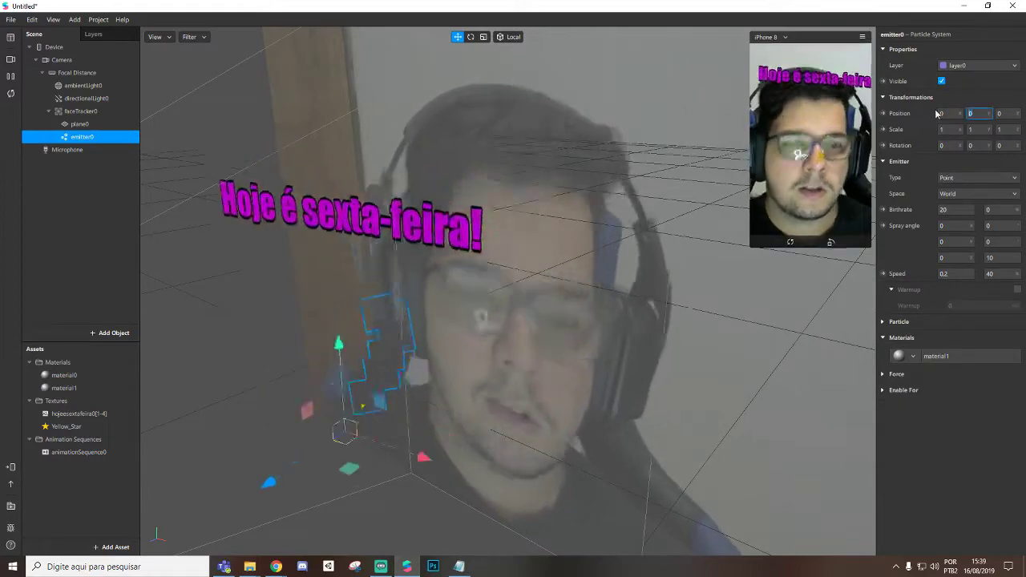
pyautogui.write('0.15')
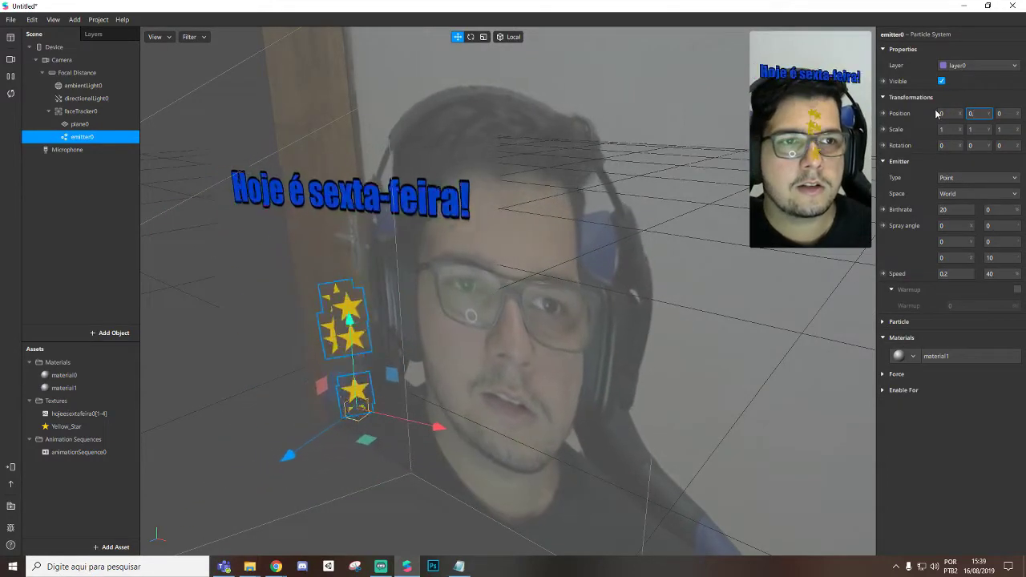
pyautogui.press('Return')
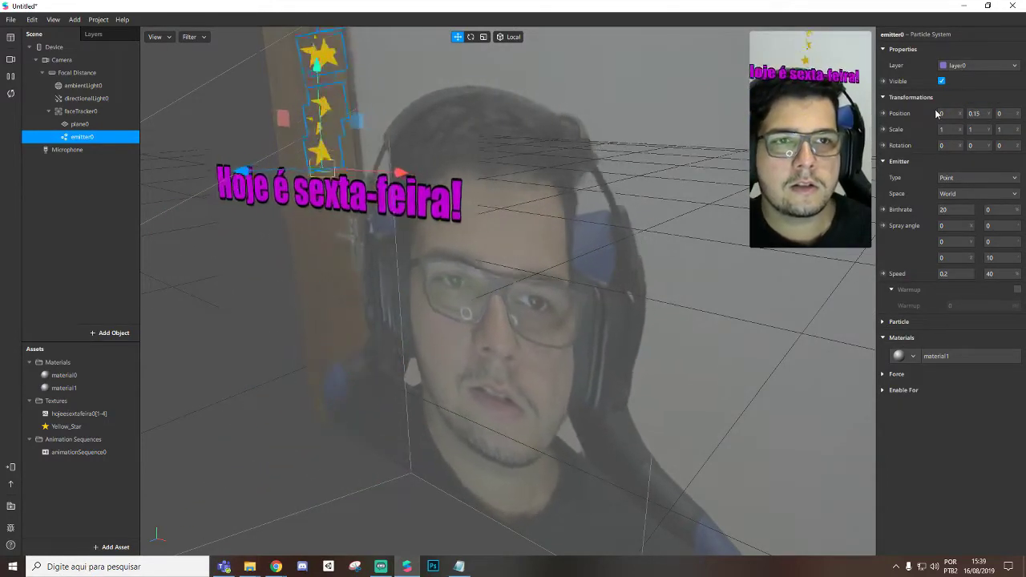
pyautogui.click(978, 66)
pyautogui.click(971, 81)
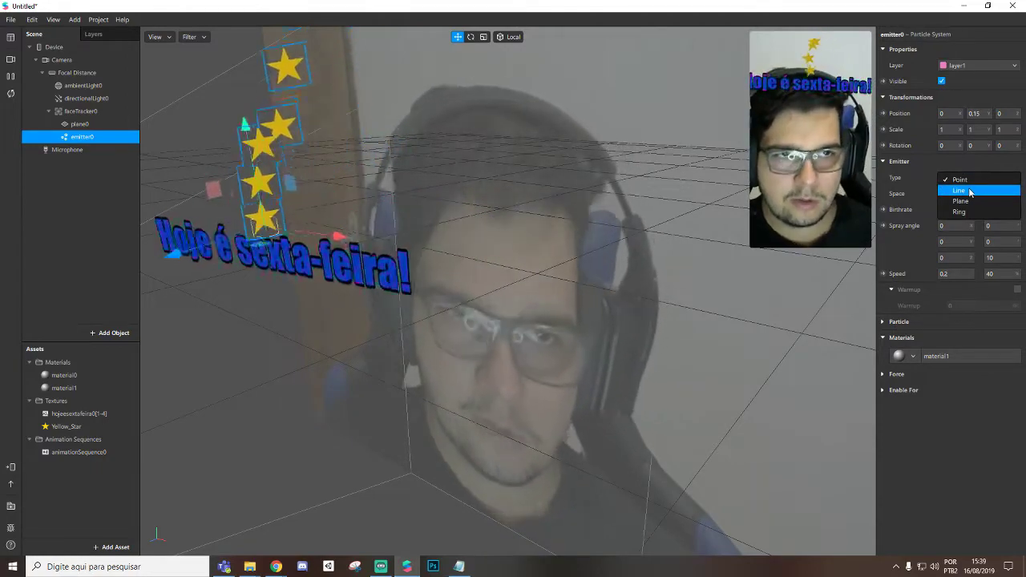
# - Try the Plane and Ring emitter types, settling on Line with a length of 0.15 and a birthrate of 200
pyautogui.click(969, 190)
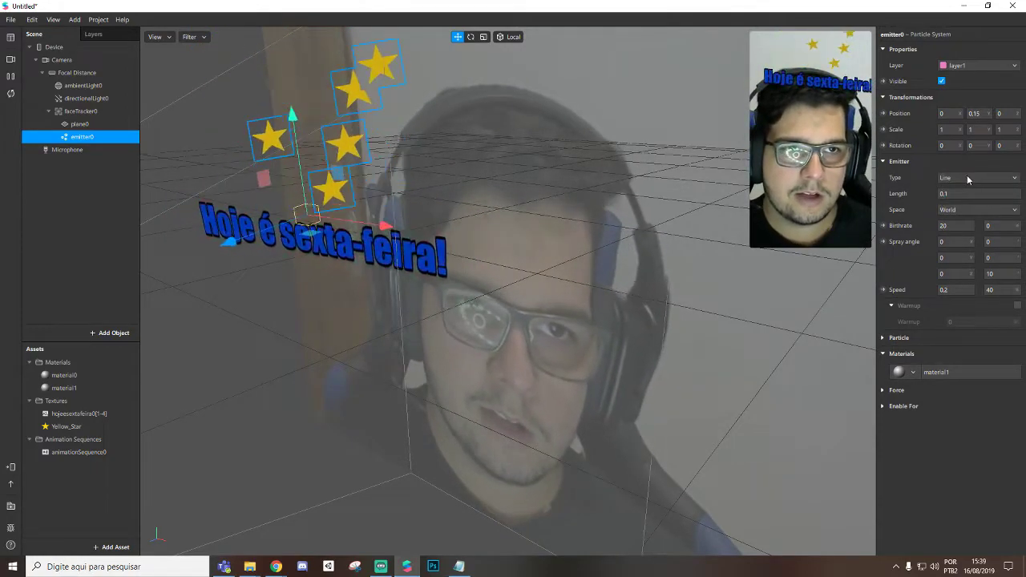
pyautogui.click(967, 176)
pyautogui.click(968, 183)
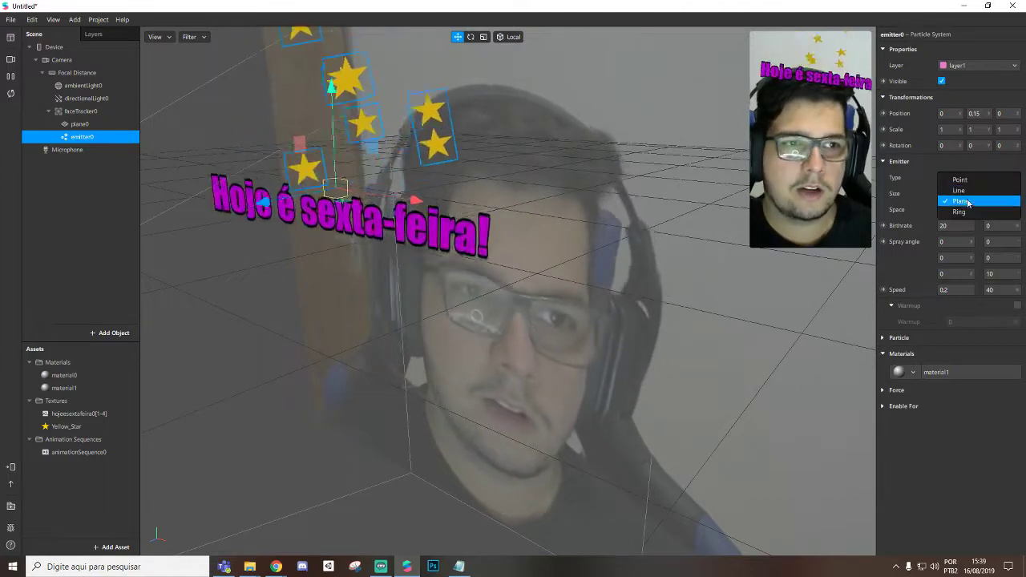
pyautogui.click(966, 213)
pyautogui.click(967, 183)
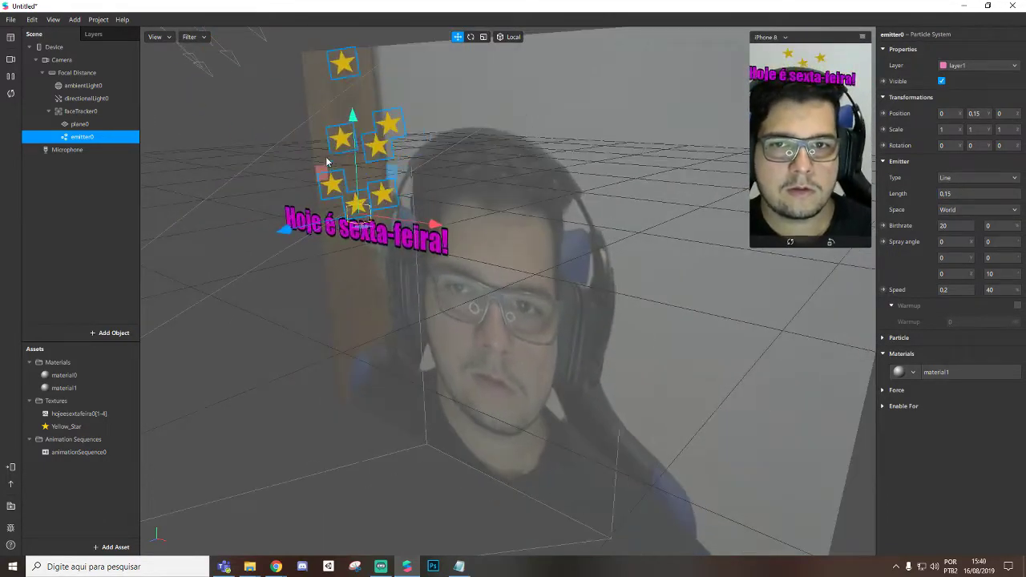
pyautogui.moveTo(326, 161); pyautogui.dragTo(417, 139)
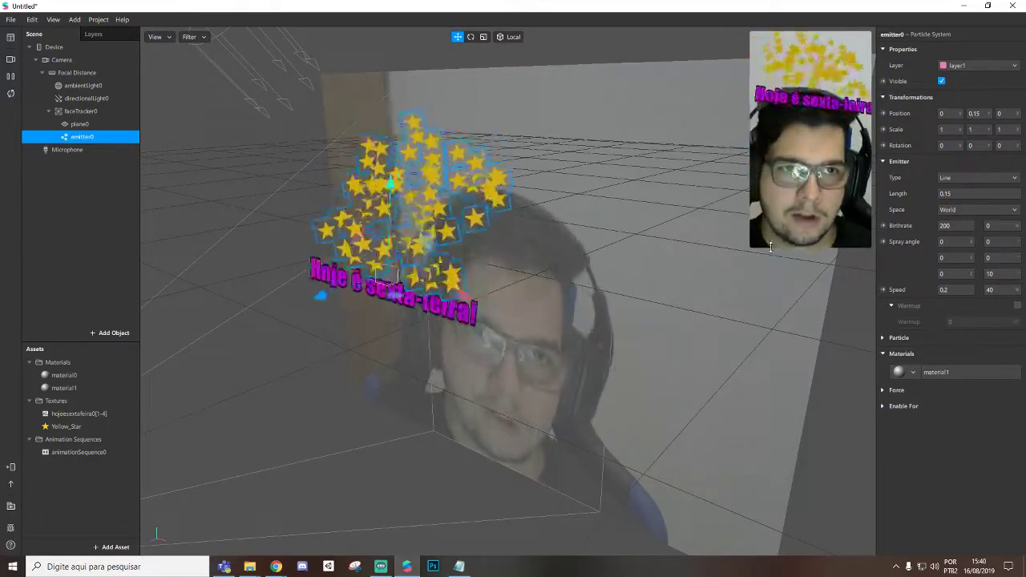
pyautogui.moveTo(834, 245)
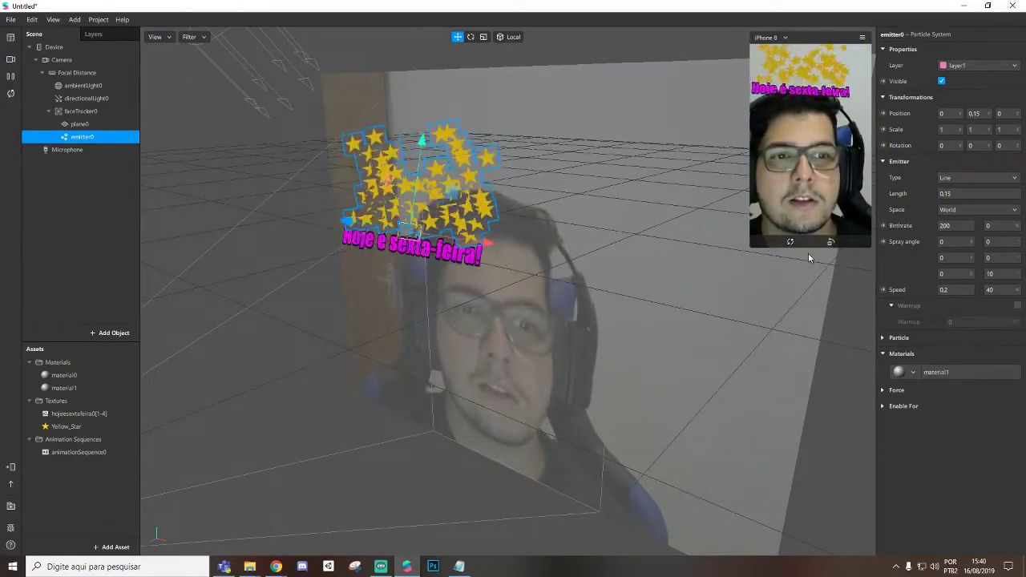